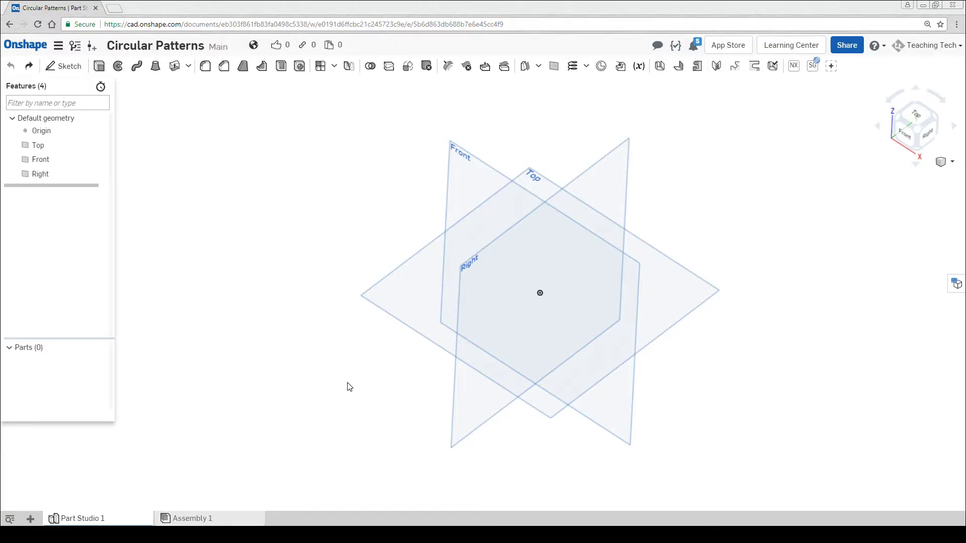
Start a sketch on the Top plane, viewed straight down with the default planes hidden.
left_click(71, 68)
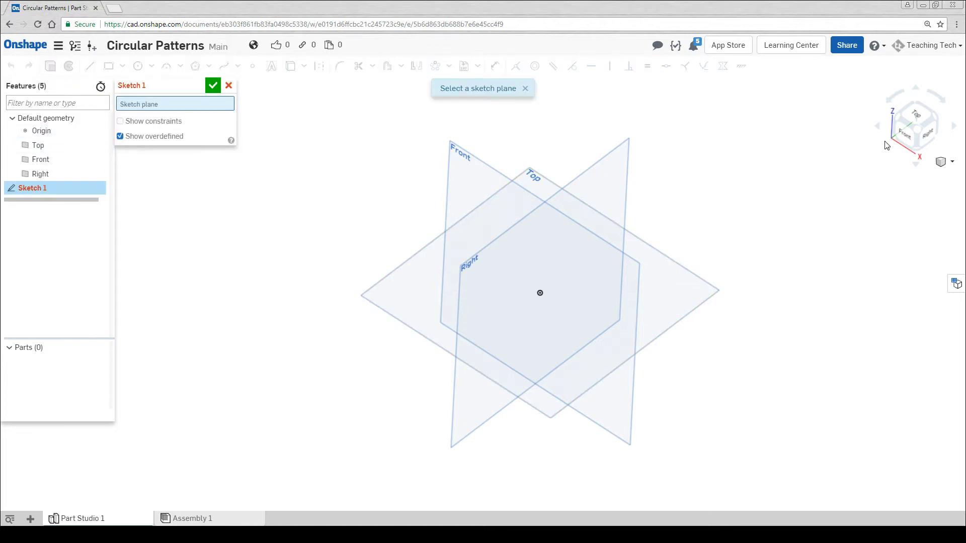
left_click(916, 114)
left_click(916, 114)
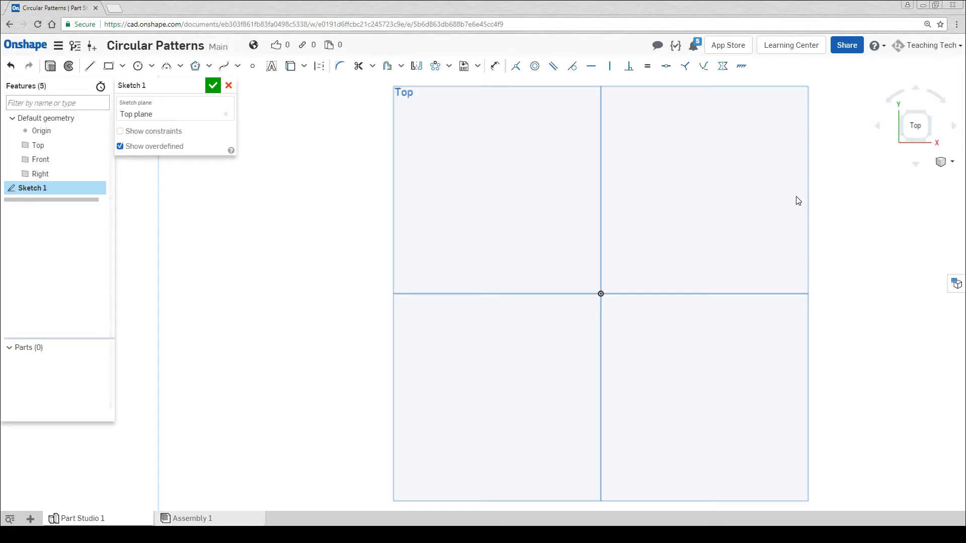
key("p")
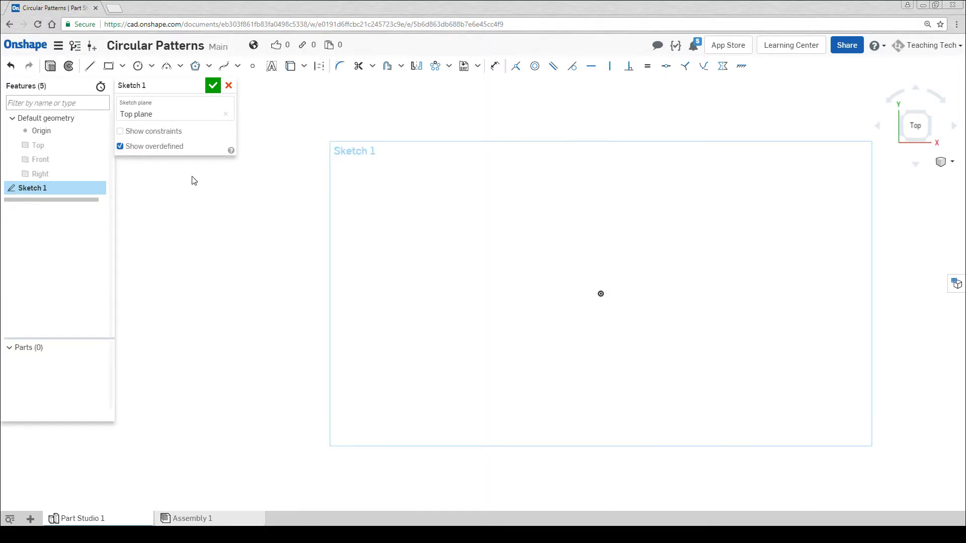
Draw a small circle and a roughly 73 mm circle, then make them concentric.
left_click(138, 66)
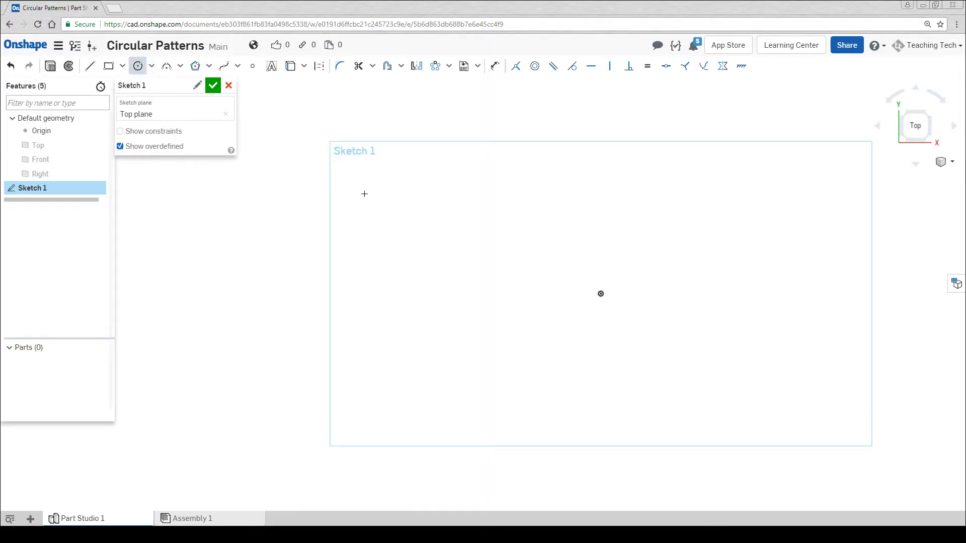
left_click(401, 241)
left_click(409, 248)
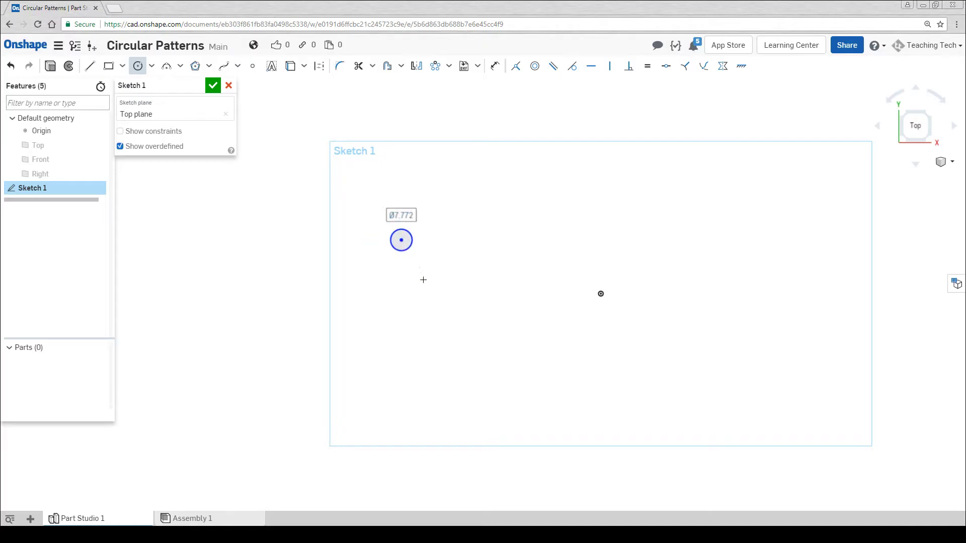
left_click(419, 270)
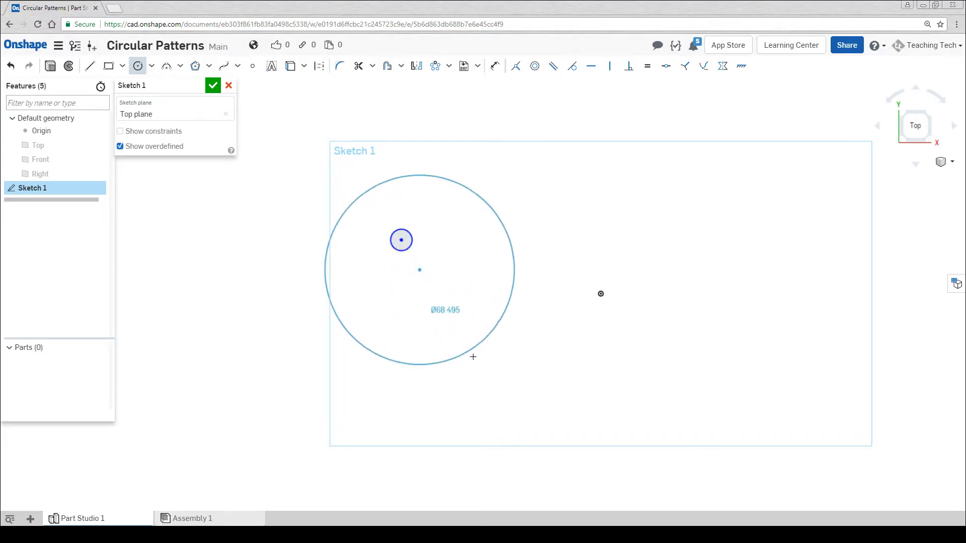
left_click(475, 360)
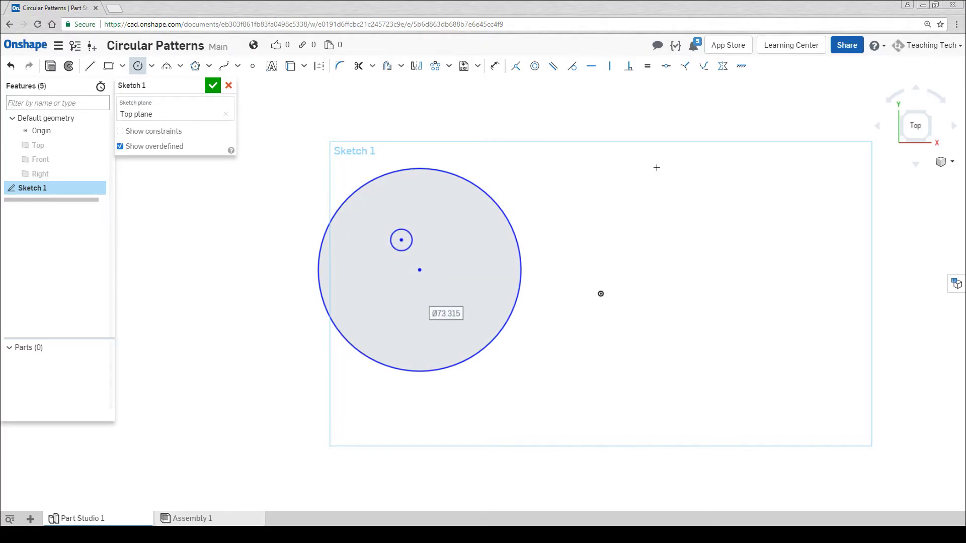
left_click(535, 66)
left_click(436, 170)
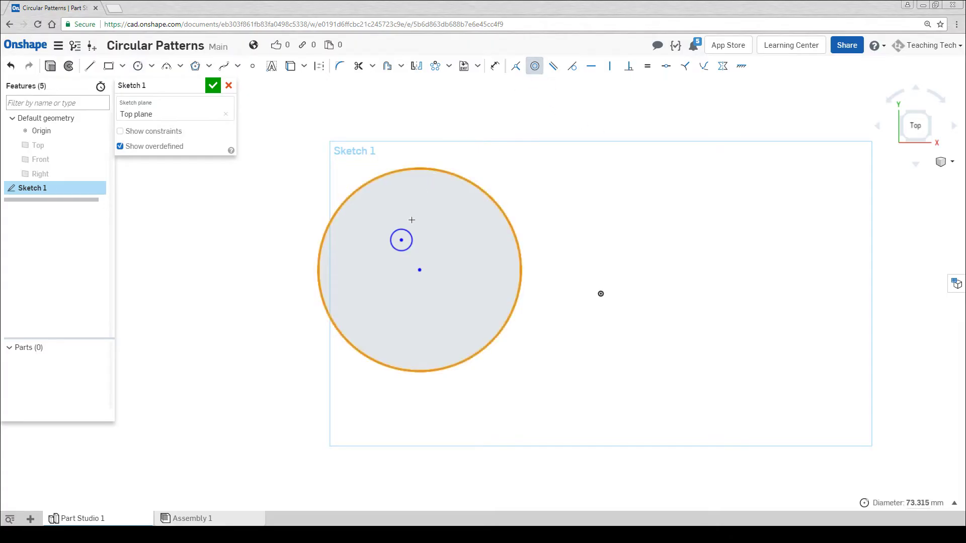
left_click(409, 230)
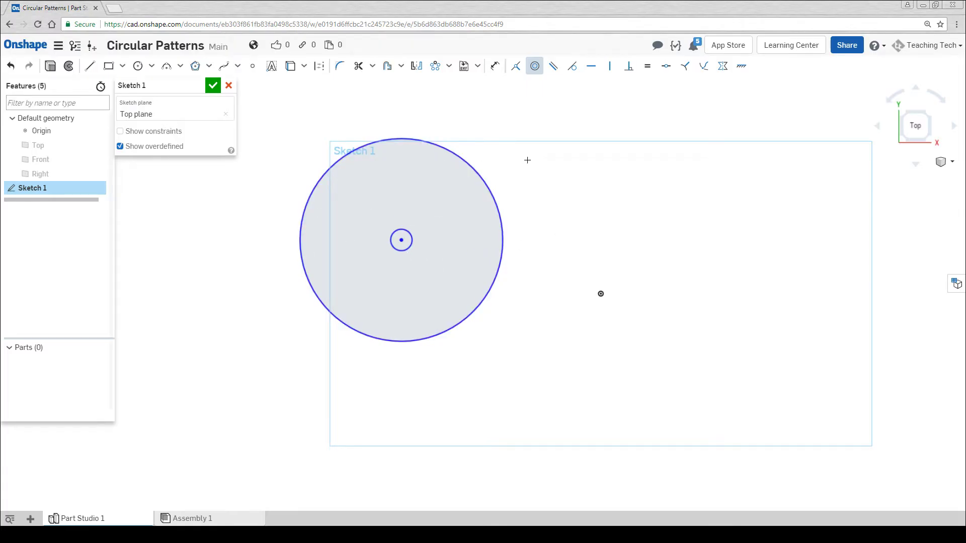
Dimension the small circle's diameter to 8 mm.
key("d")
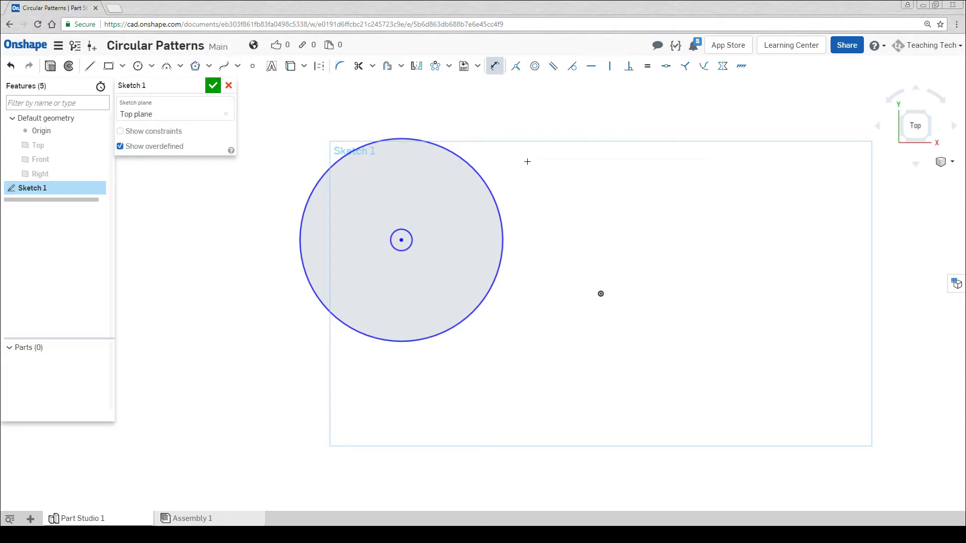
left_click(413, 240)
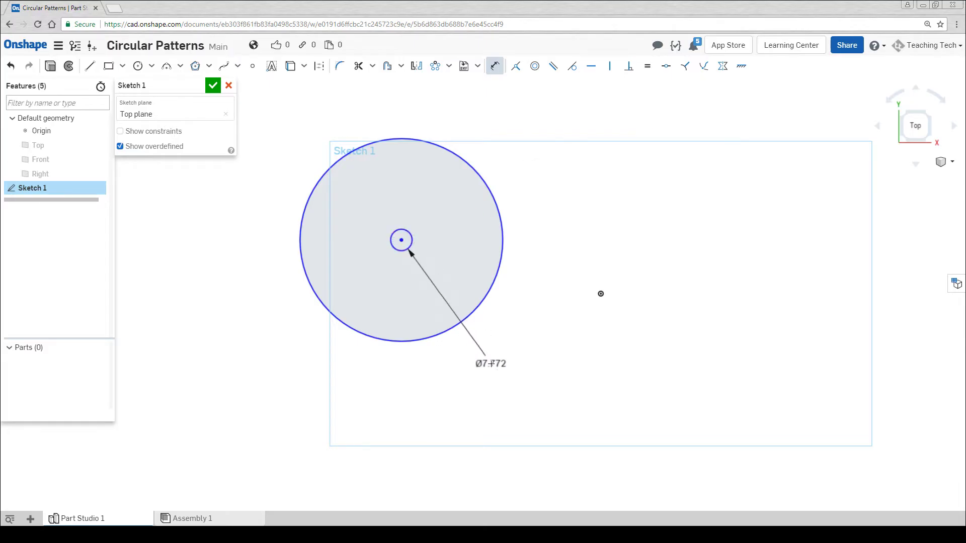
left_click(491, 363)
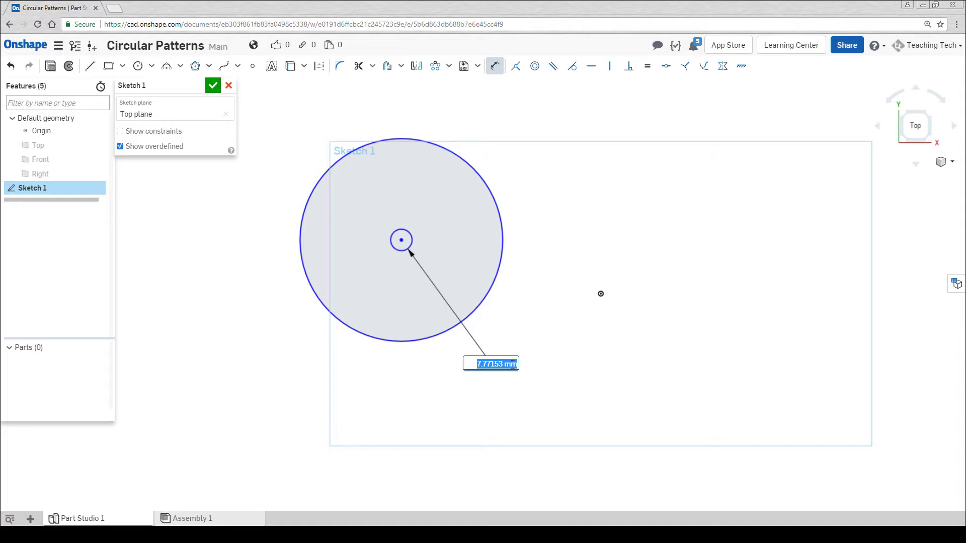
key("BackSpace")
type("8")
key("Return")
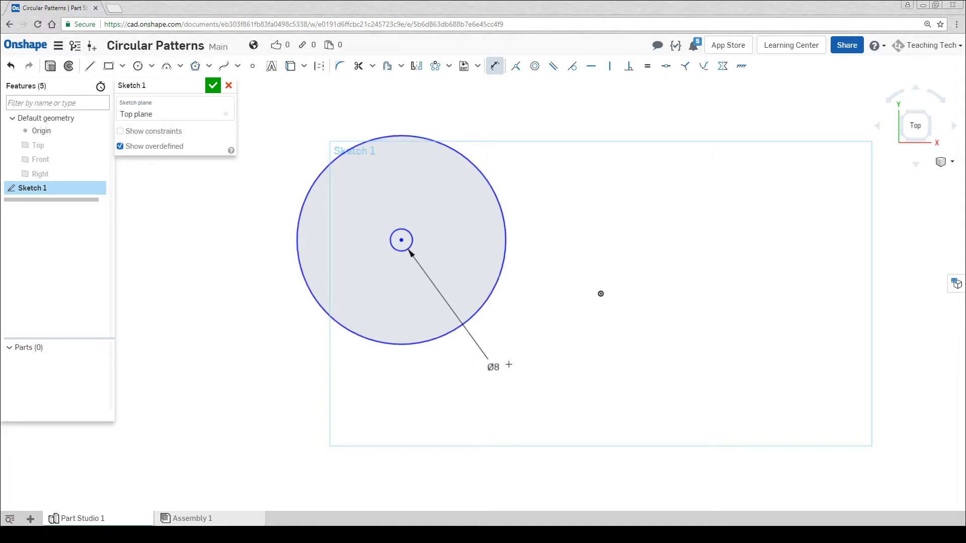
Dimension the large circle's diameter to 75 mm.
left_click(489, 299)
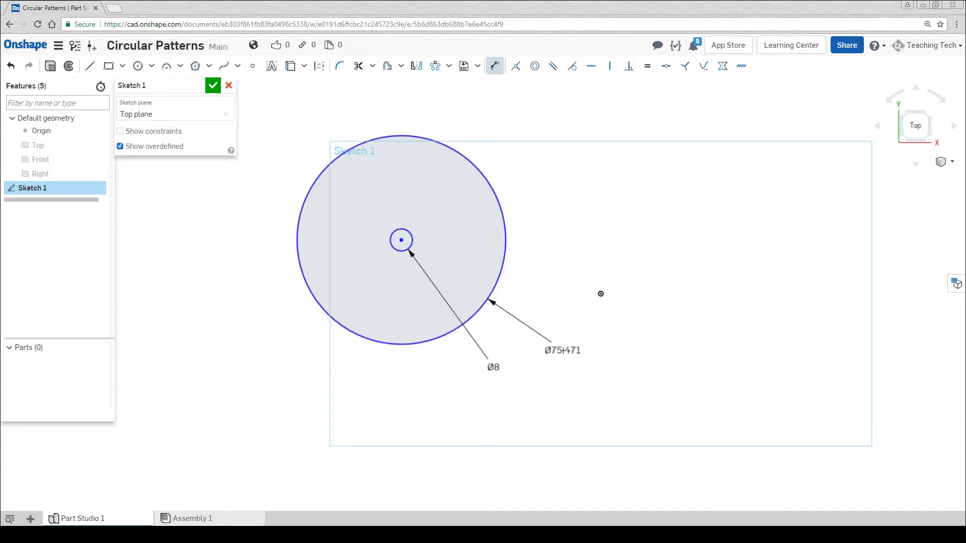
left_click(561, 351)
type("75")
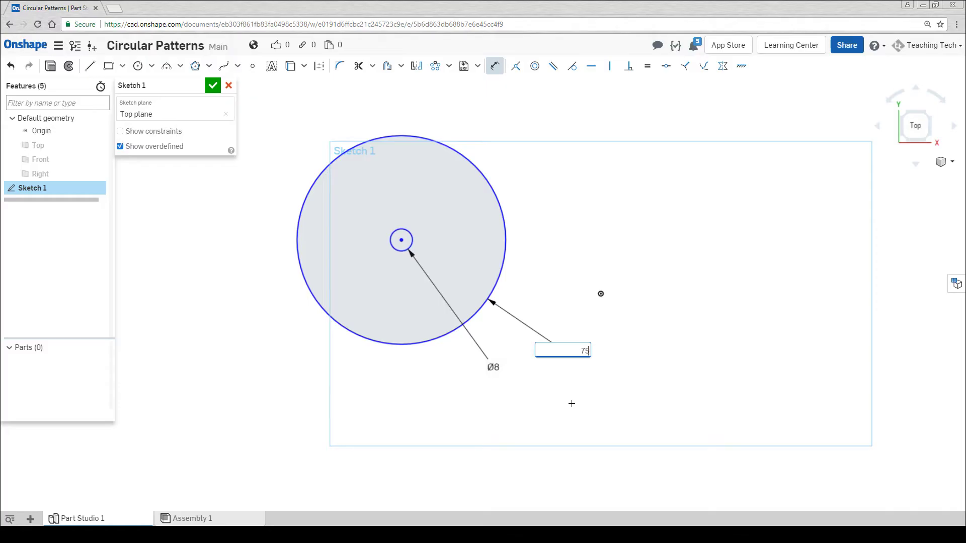
key("Return")
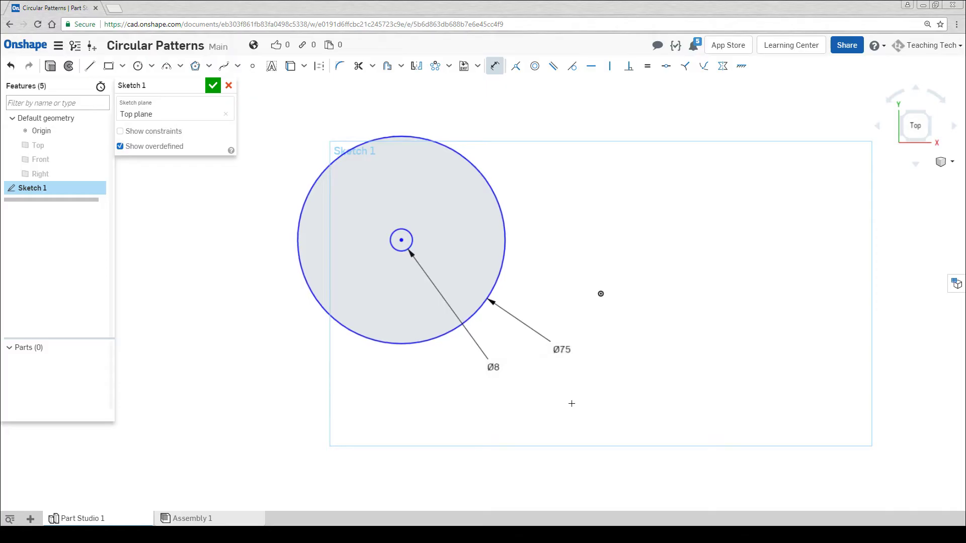
Draw the lobe's straight edge from near the disc top toward the centre hole.
left_click(89, 66)
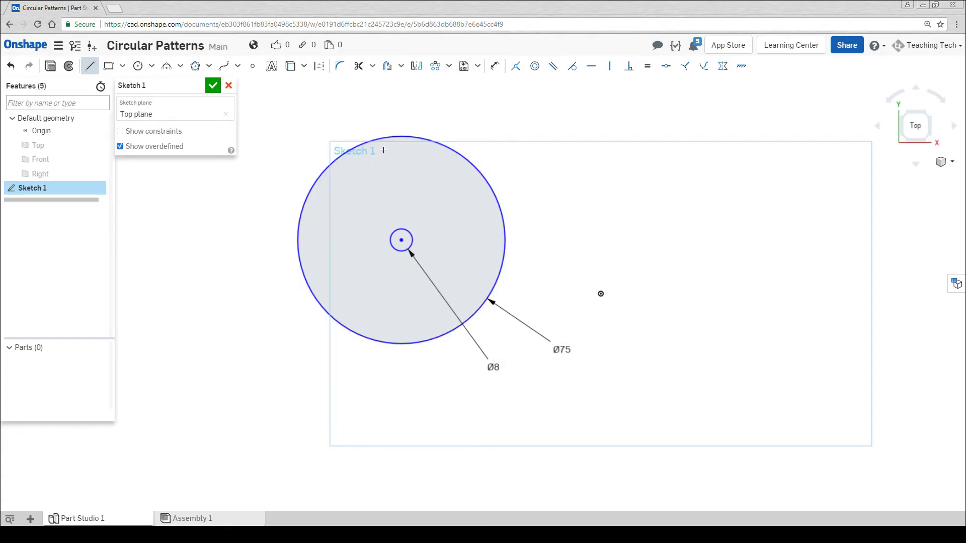
key("Escape")
key("f")
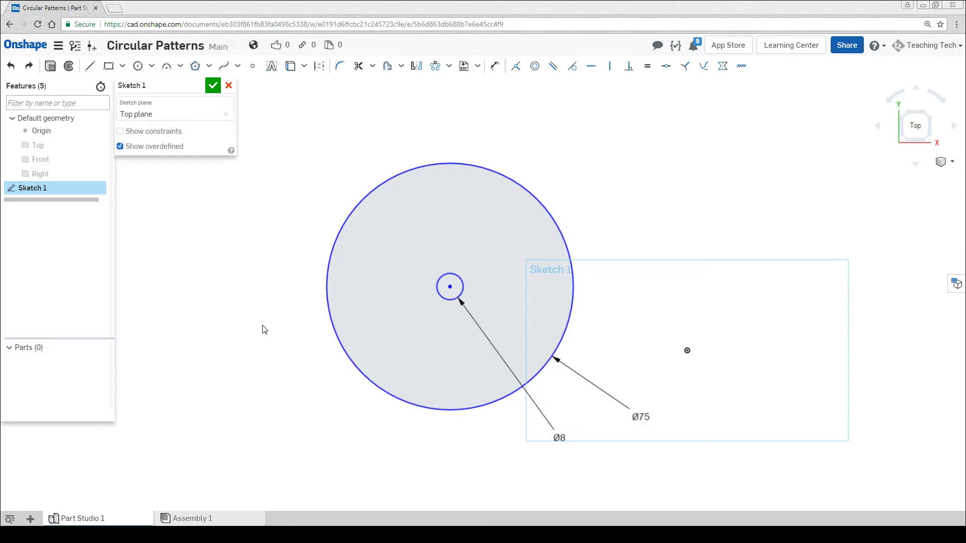
left_click(90, 66)
left_click(406, 192)
Draw the outer, concave inner and small closing arcs to complete the lobe outline.
left_click(436, 264)
key("a")
left_click(405, 192)
left_click(479, 186)
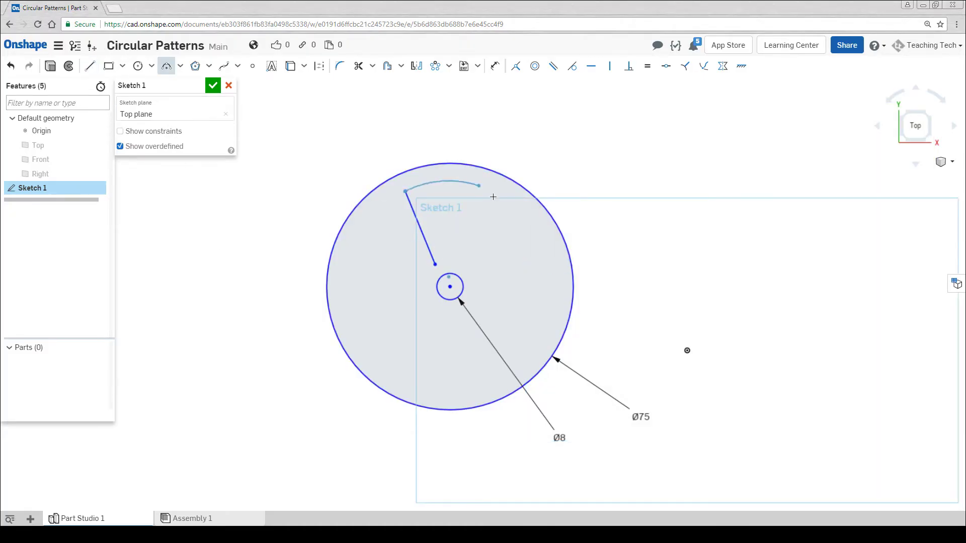
left_click(488, 228)
left_click(478, 198)
left_click(487, 228)
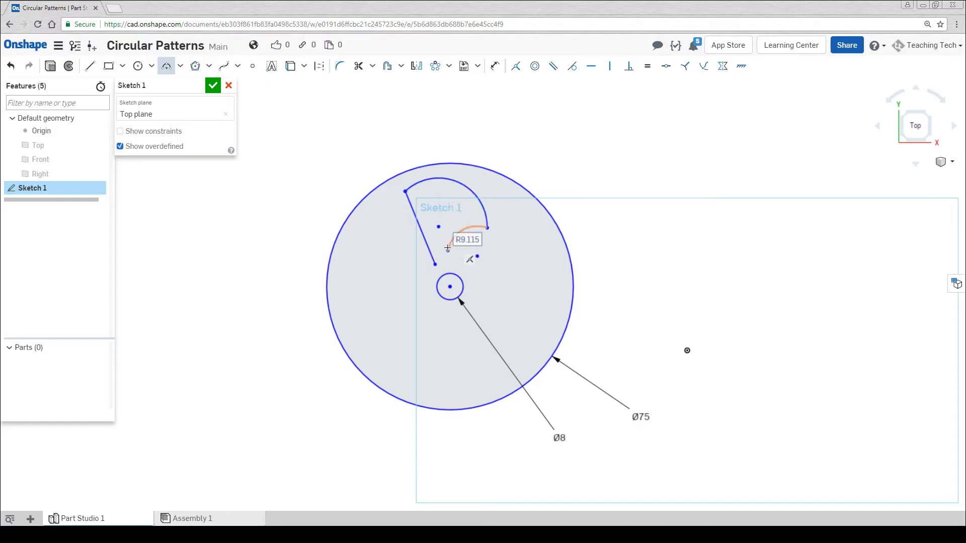
left_click(447, 249)
left_click(448, 248)
left_click(436, 264)
left_click(442, 256)
key("Escape")
scroll(447, 256, "up", 2)
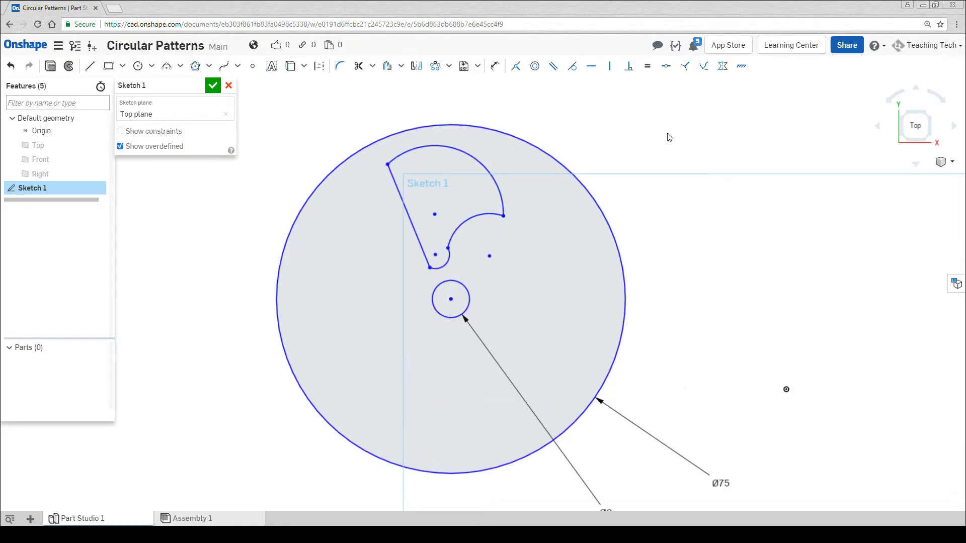
Make the concave arc tangent to the outer arc and the line tangent to the bottom arc.
left_click(572, 66)
left_click(496, 206)
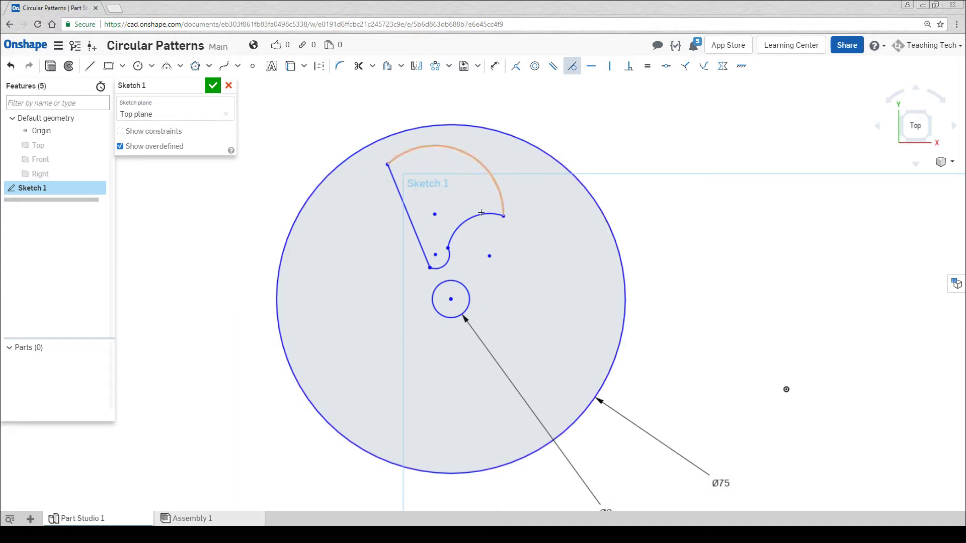
left_click(451, 257)
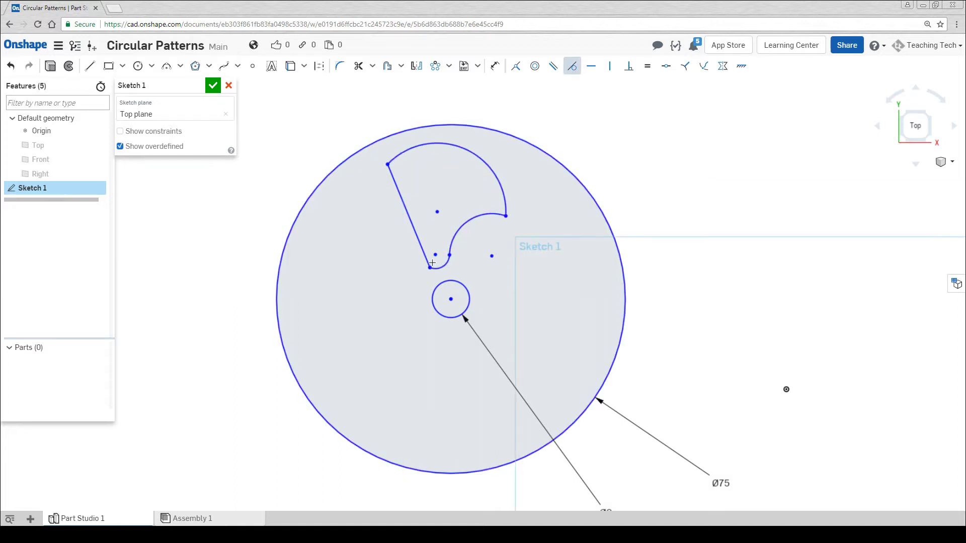
left_click(431, 263)
left_click(439, 267)
key("Escape")
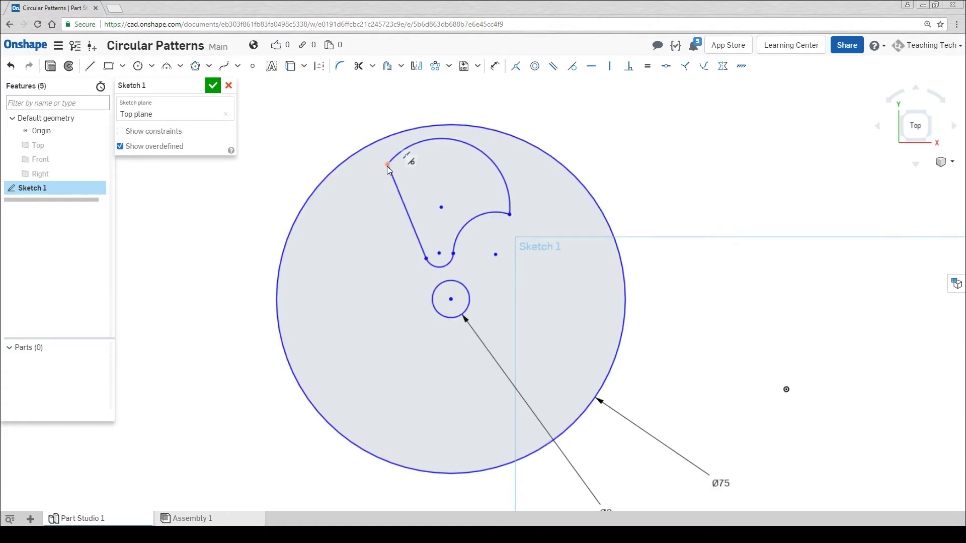
Make the left line tangent to the top arc and pull the lobe's upper corner inside the disc.
left_click(685, 66)
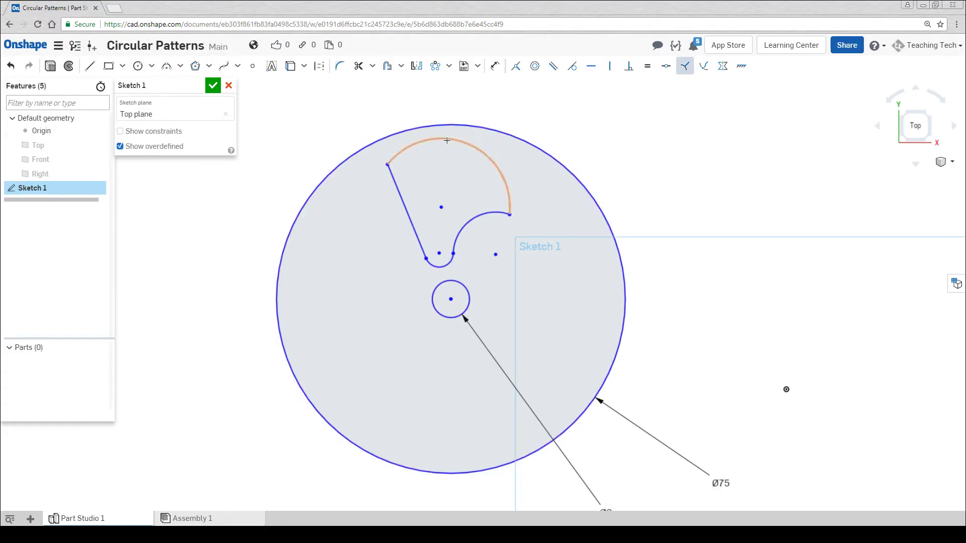
left_click(413, 147)
left_click(410, 219)
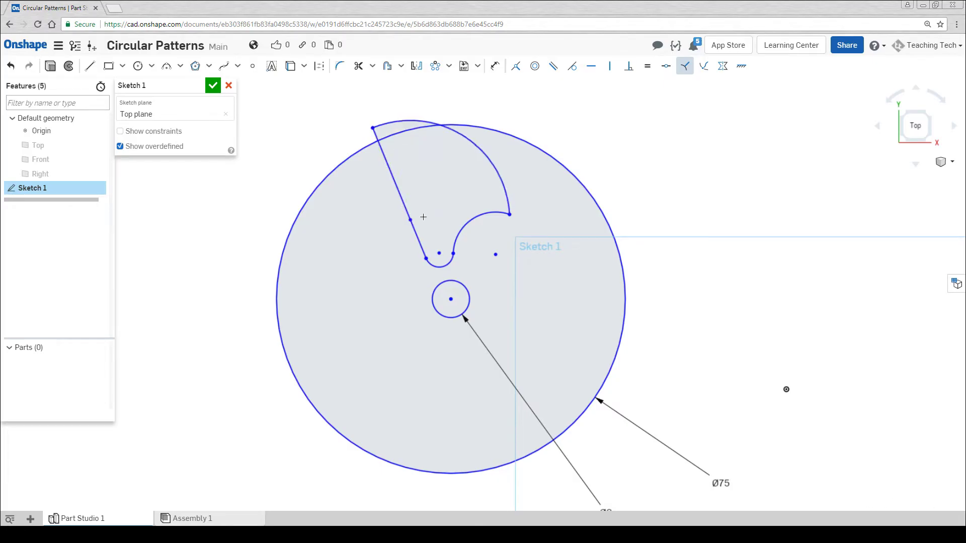
key("Escape")
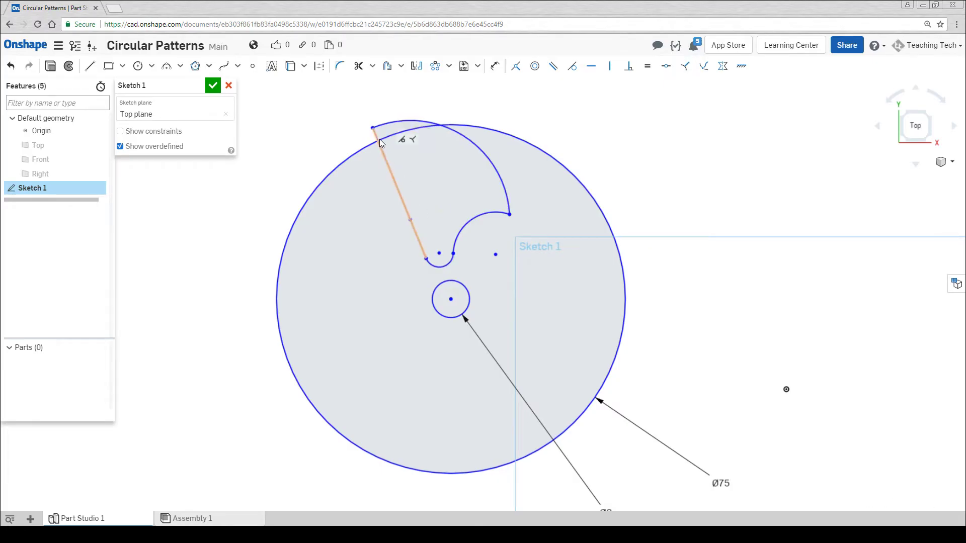
left_click_drag(373, 128, 383, 155)
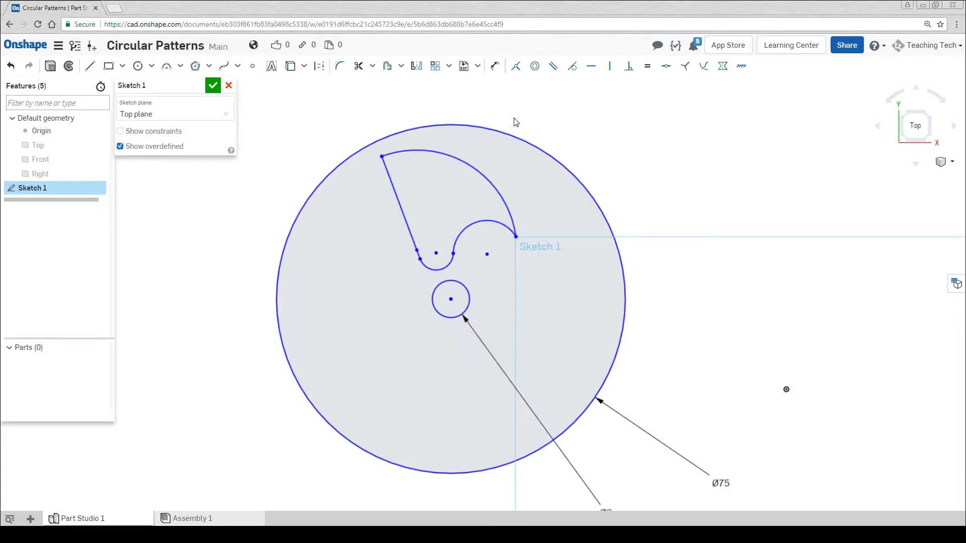
Circular-pattern the blade's arcs and slanted line about the small circle's centre.
left_click(449, 67)
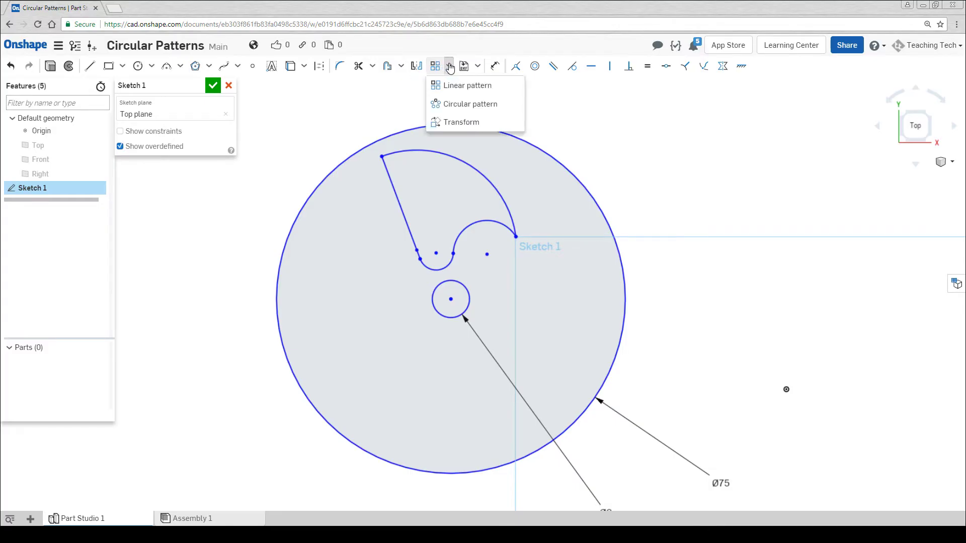
left_click(458, 108)
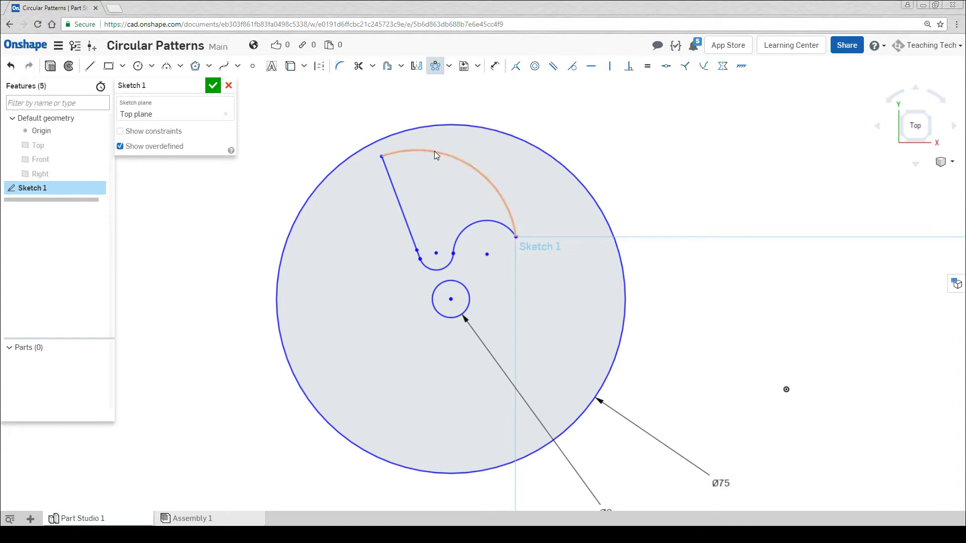
left_click(434, 151)
left_click(391, 183)
left_click(465, 226)
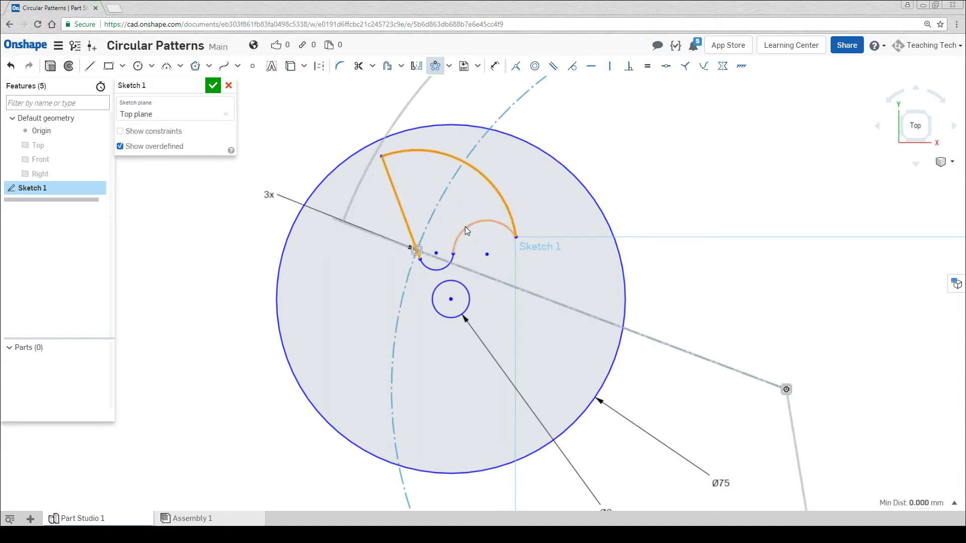
left_click(452, 262)
scroll(577, 240, "down", 5)
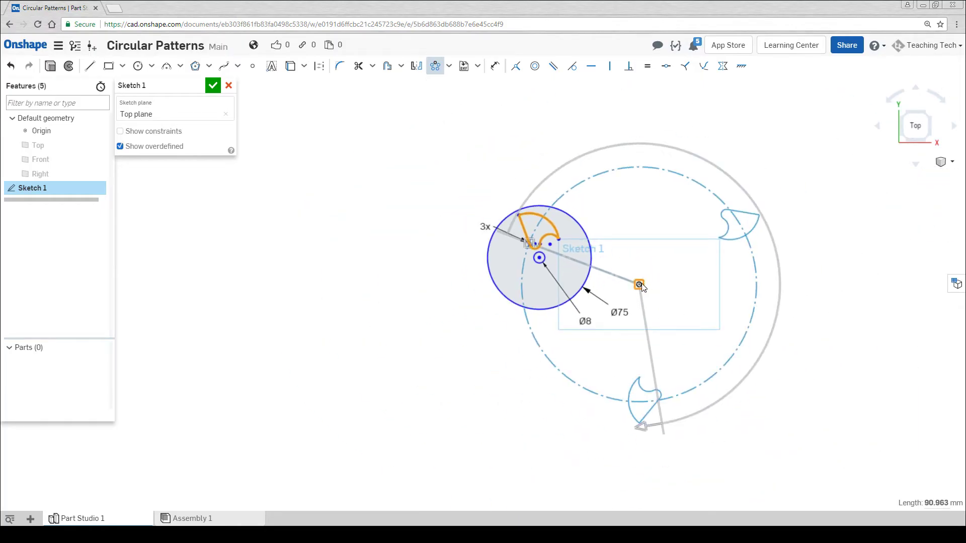
left_click_drag(641, 286, 542, 260)
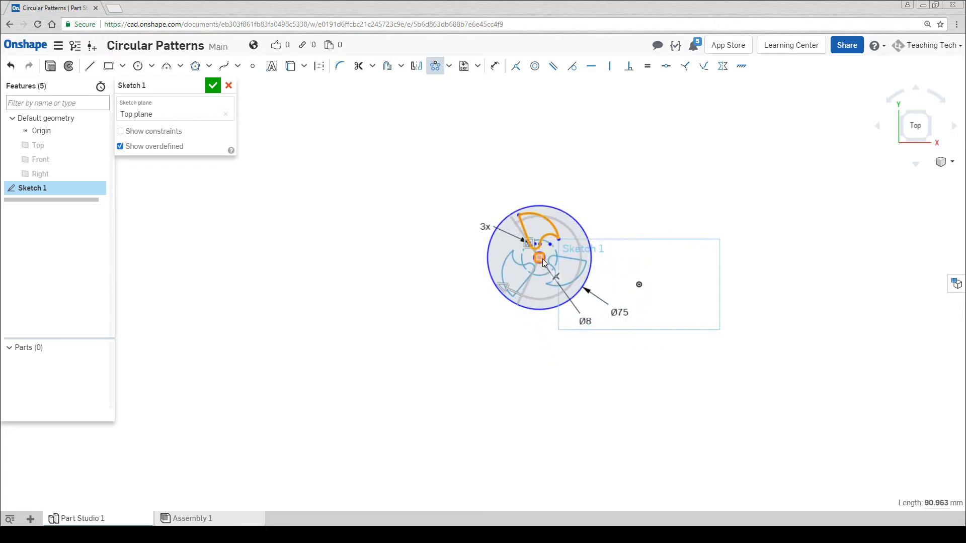
scroll(575, 237, "up", 3)
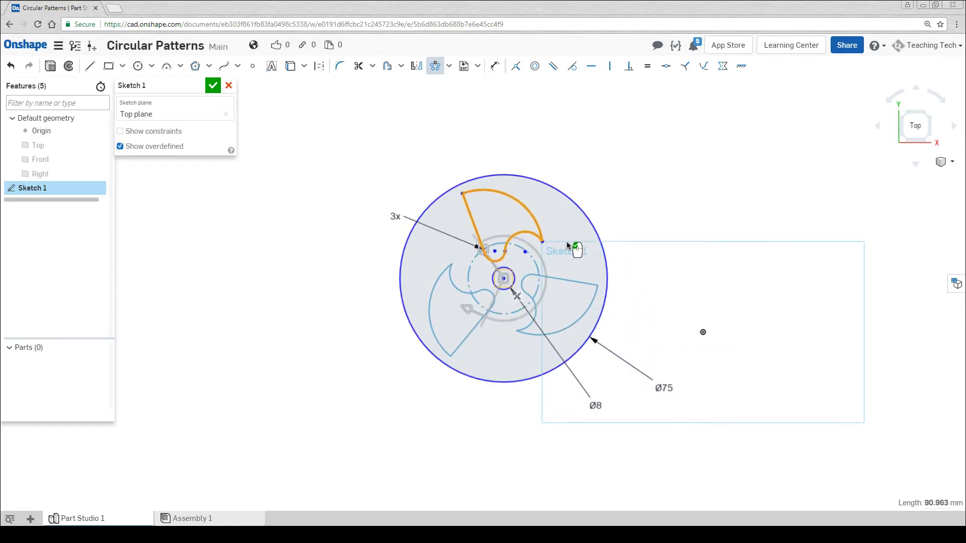
Set the pattern to 4 copies, accept it, adjust the inner arcs and finish the sketch.
double_click(392, 216)
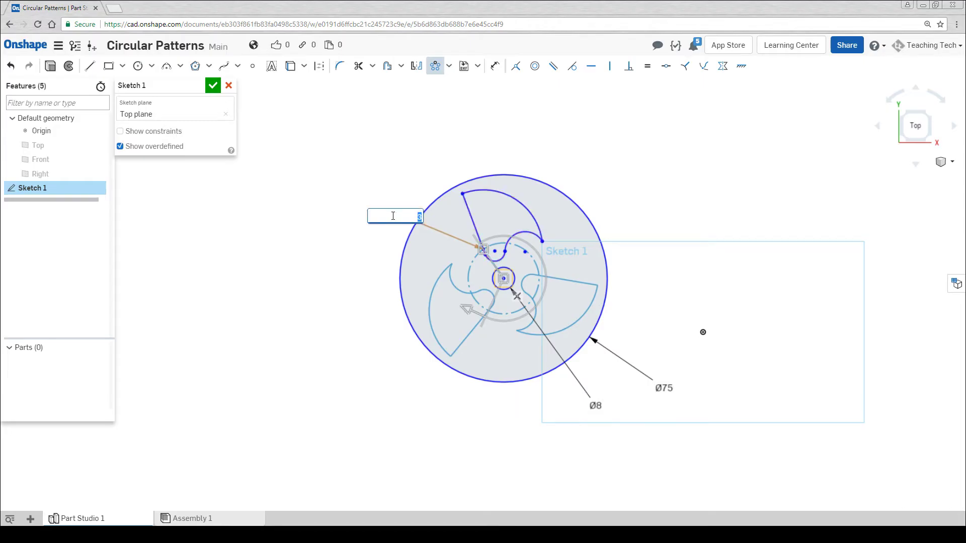
type("5")
key("Return")
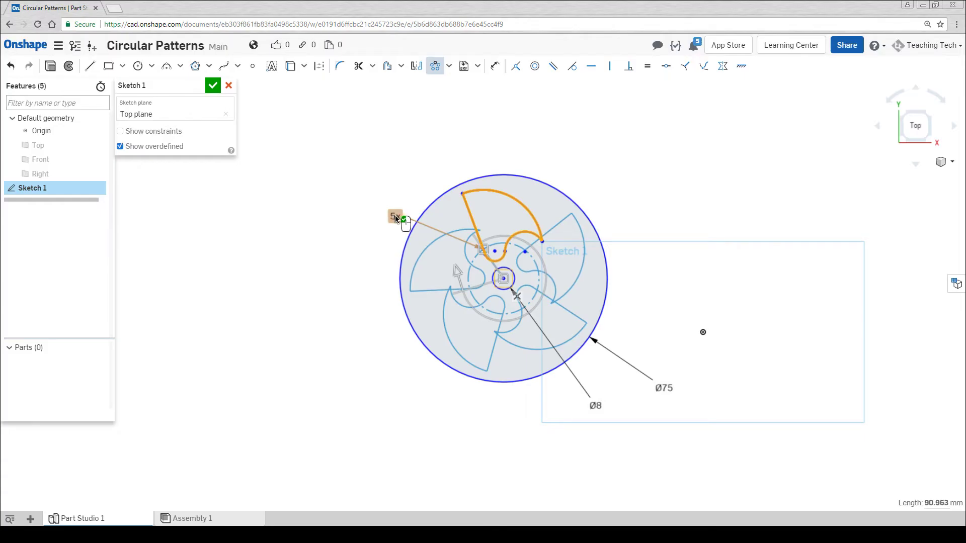
double_click(395, 217)
type("4")
key("Return")
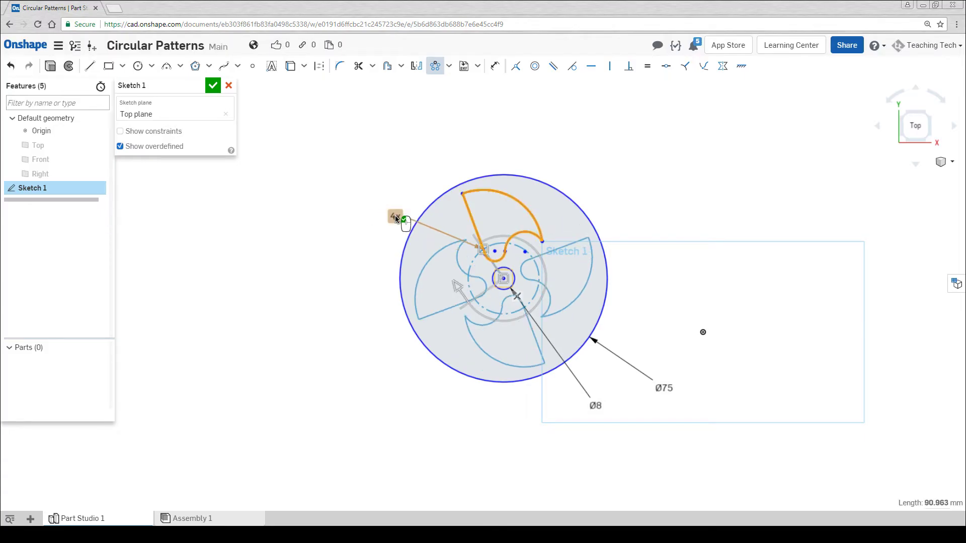
left_click(404, 173)
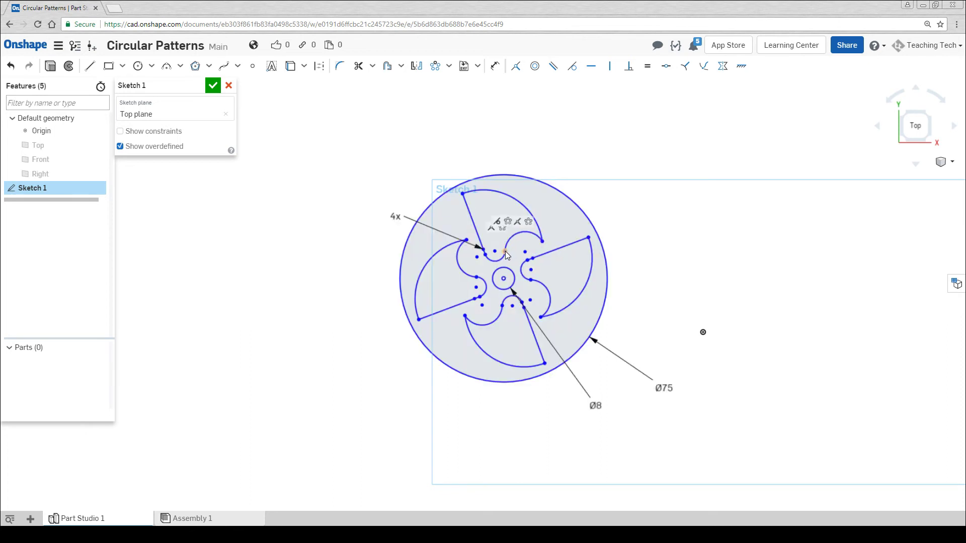
left_click_drag(508, 242, 520, 244)
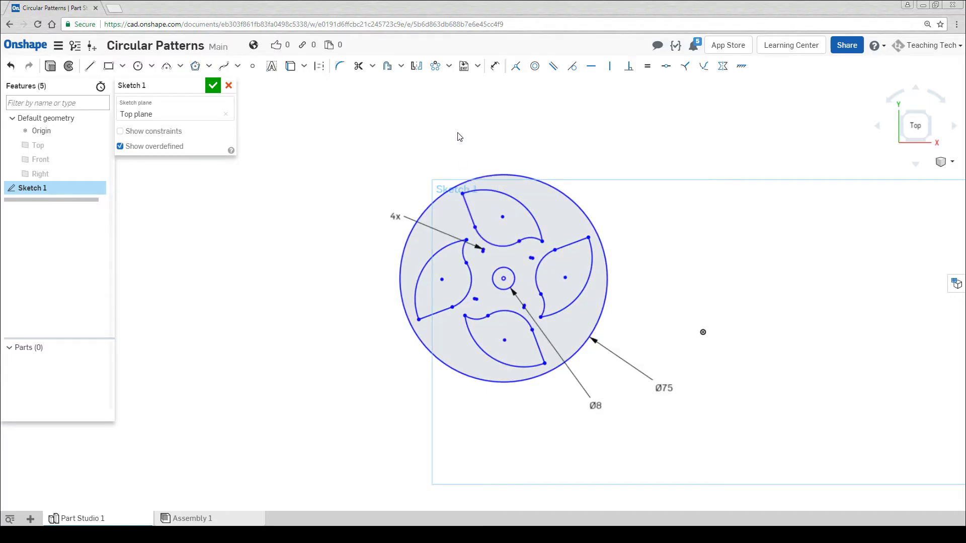
left_click(213, 86)
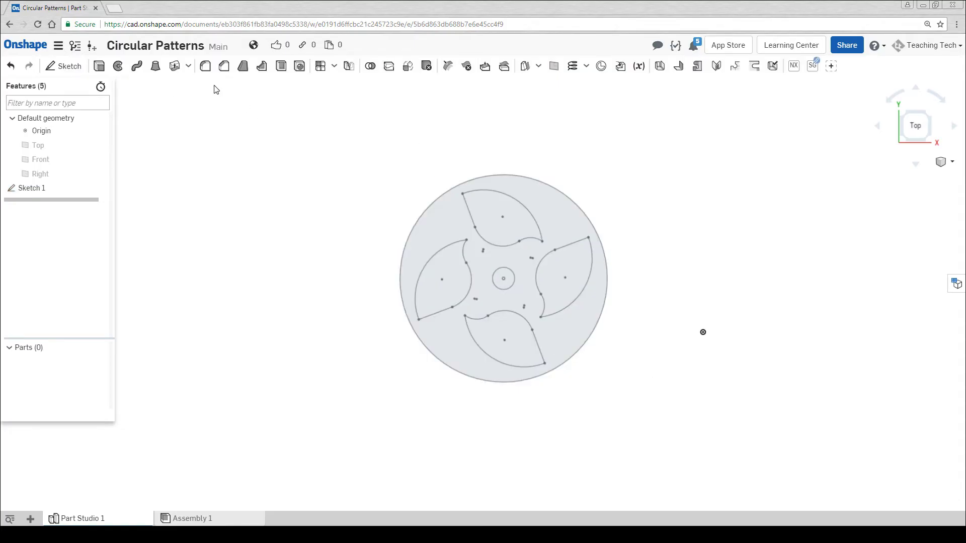
Extrude the disc sketch region and begin editing its depth value.
left_click(100, 66)
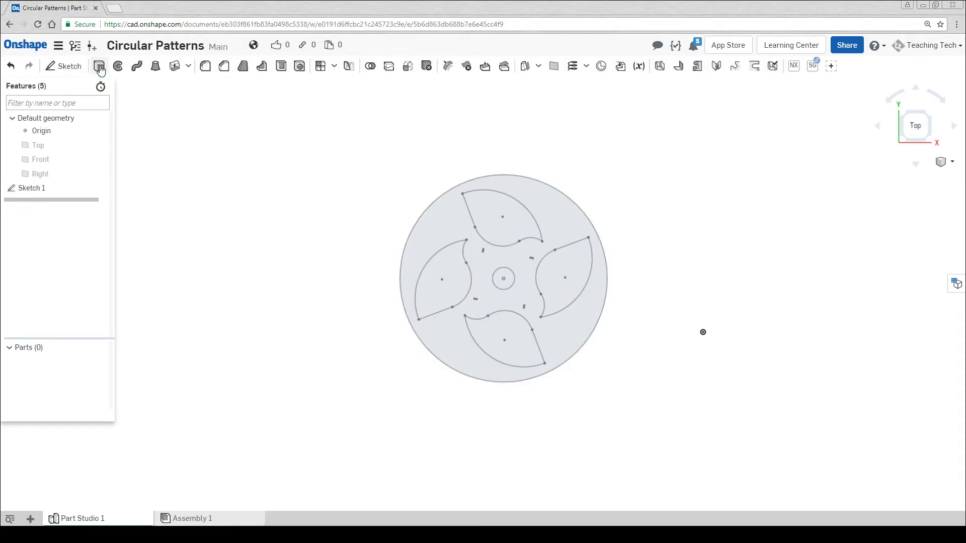
left_click(544, 205)
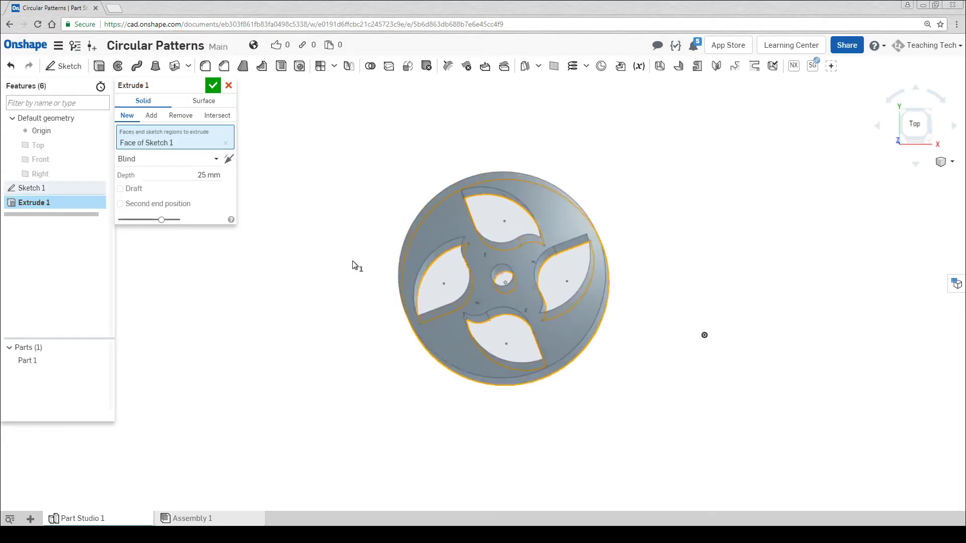
left_click(201, 174)
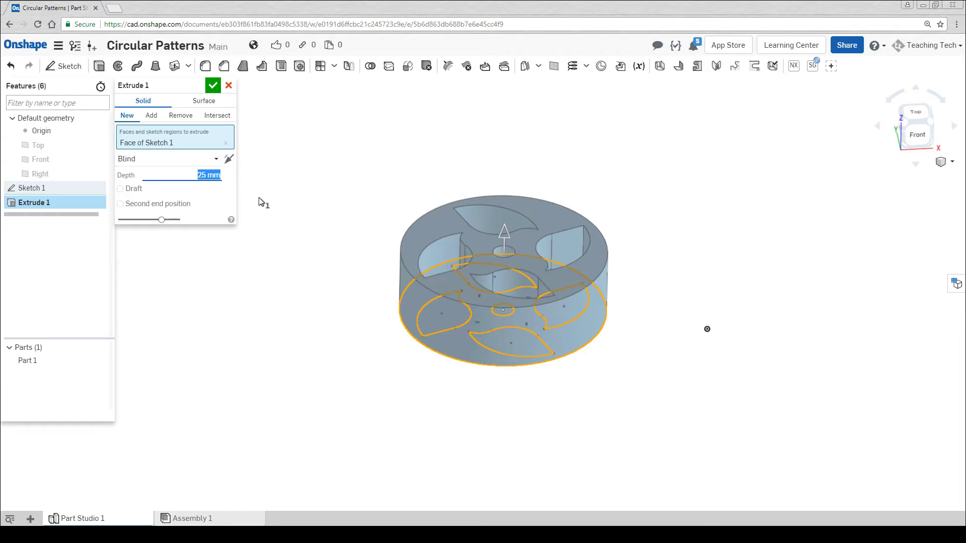
Set the extrusion depth to 3 mm and rename the part 'spinning top'.
type("3")
key("Return")
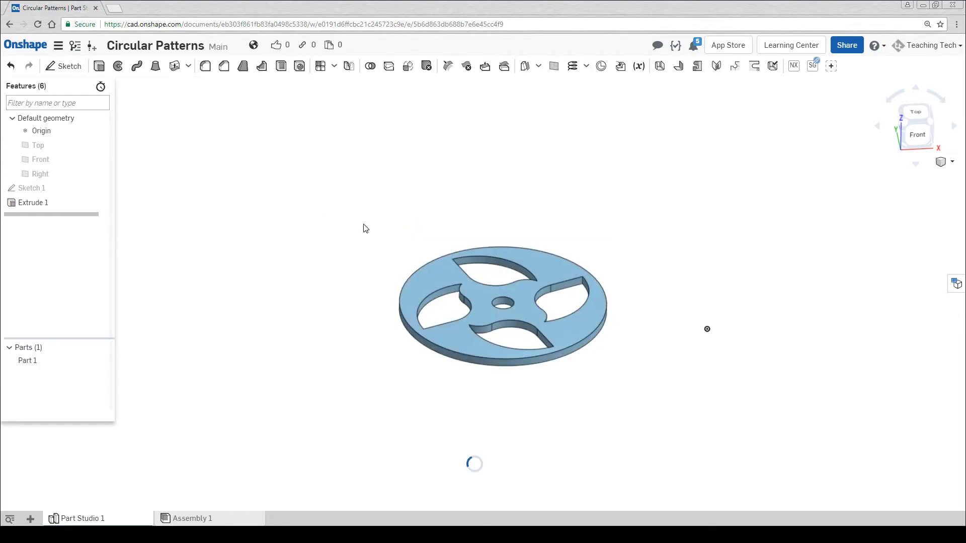
right_click(37, 365)
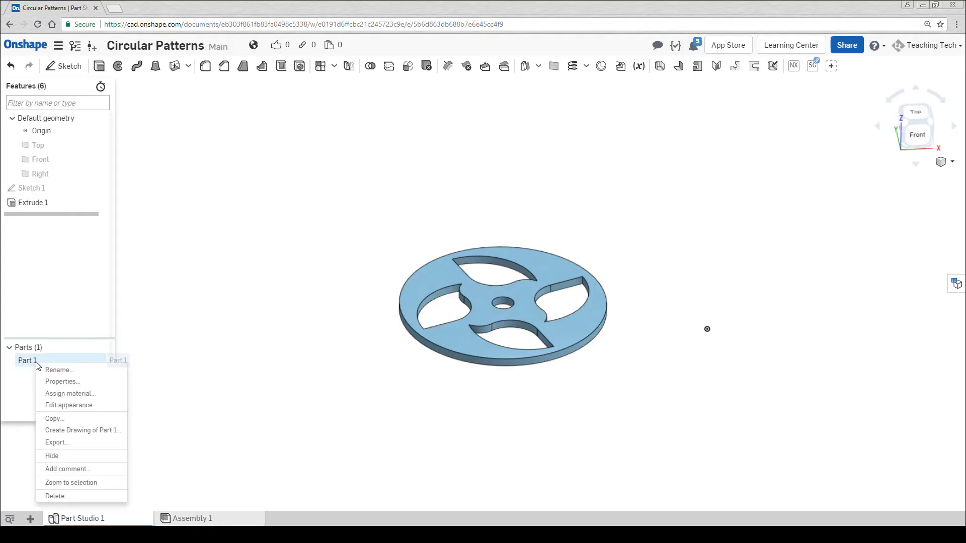
left_click(49, 369)
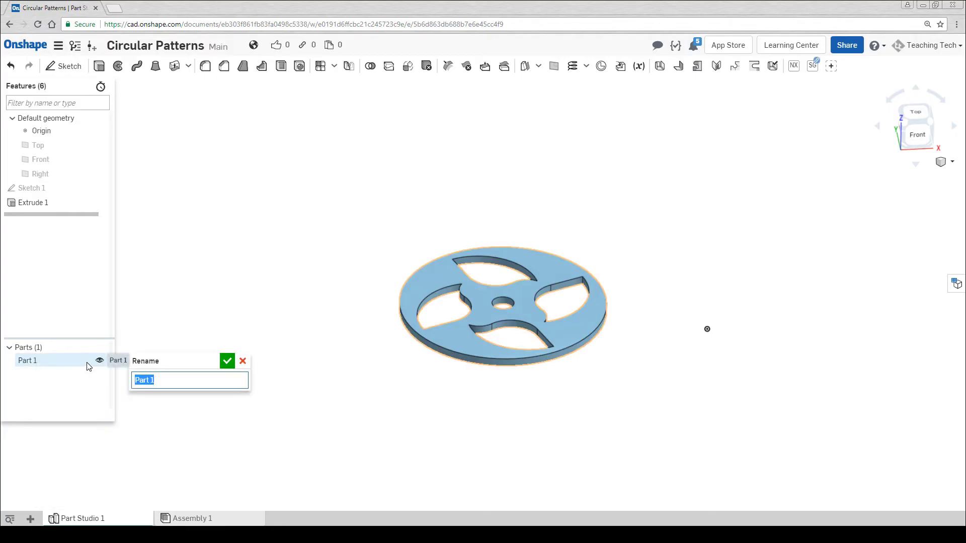
type("spinning top")
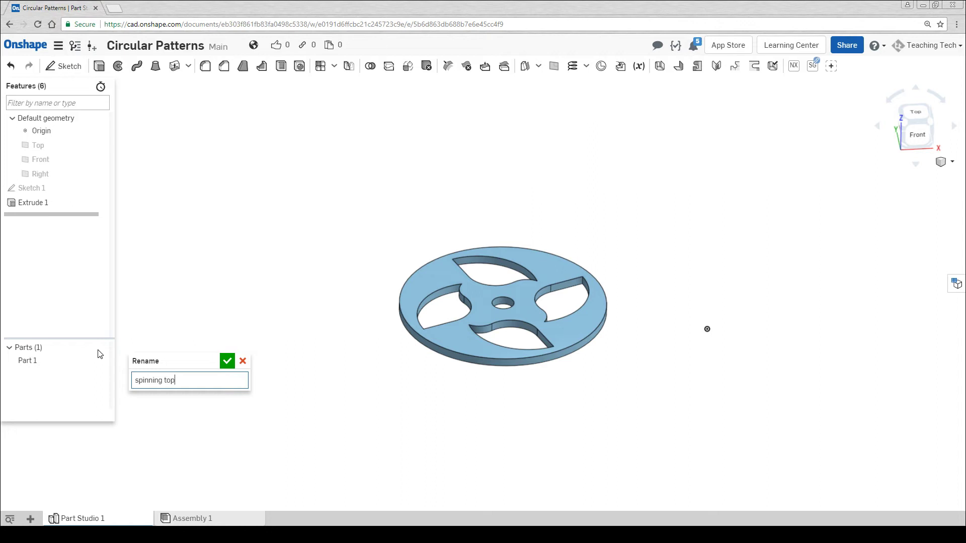
key("Return")
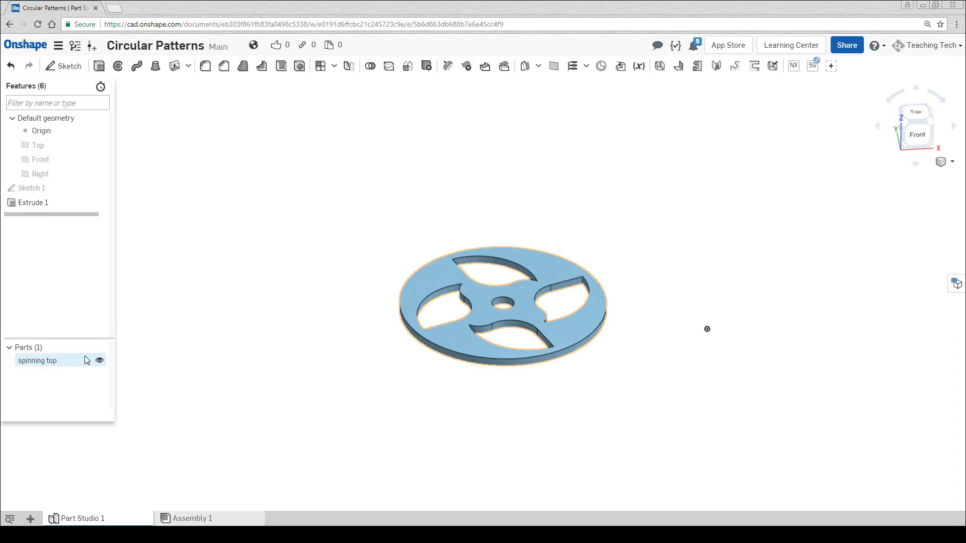
Give the part a light grey EAEAEA appearance at 0.37 opacity.
right_click(57, 363)
left_click(86, 403)
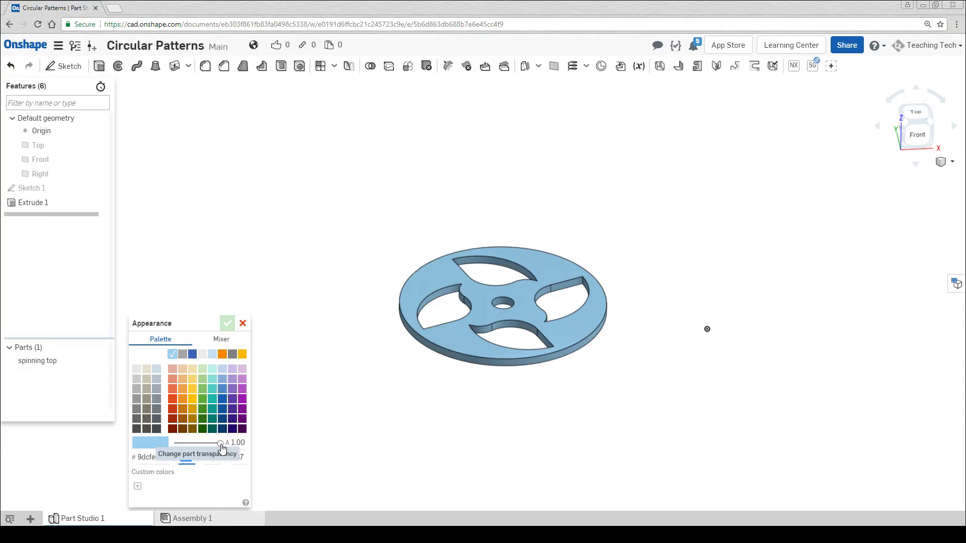
left_click_drag(221, 447, 192, 444)
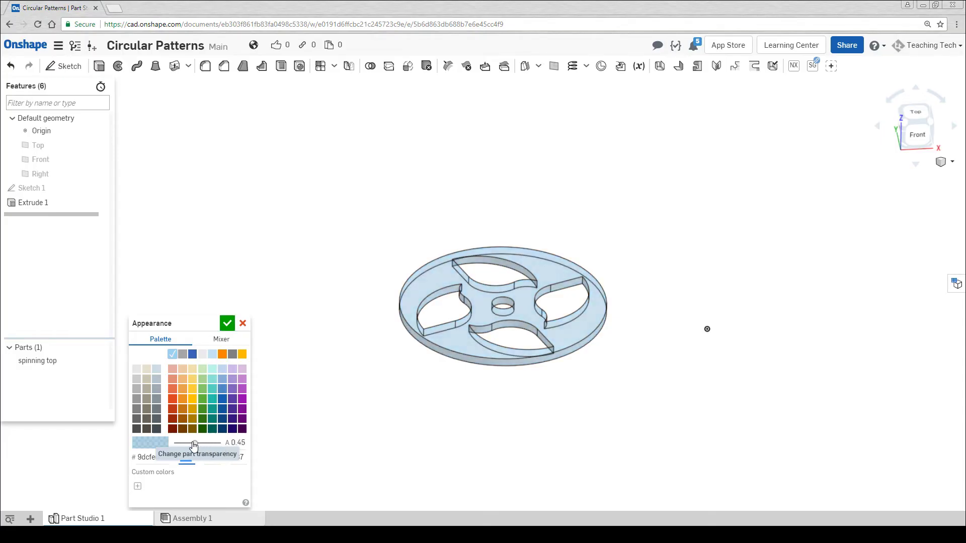
left_click(202, 355)
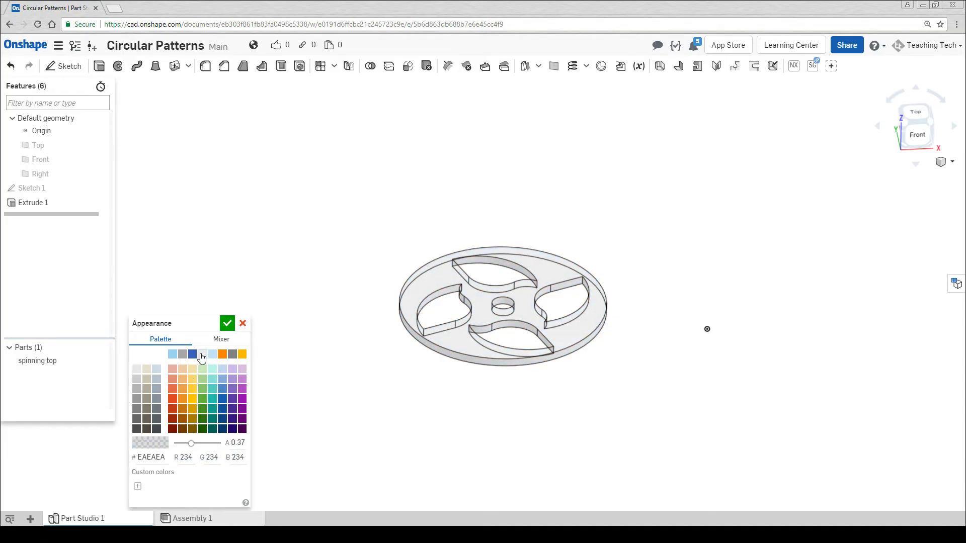
left_click(233, 323)
scroll(322, 321, "down", 4)
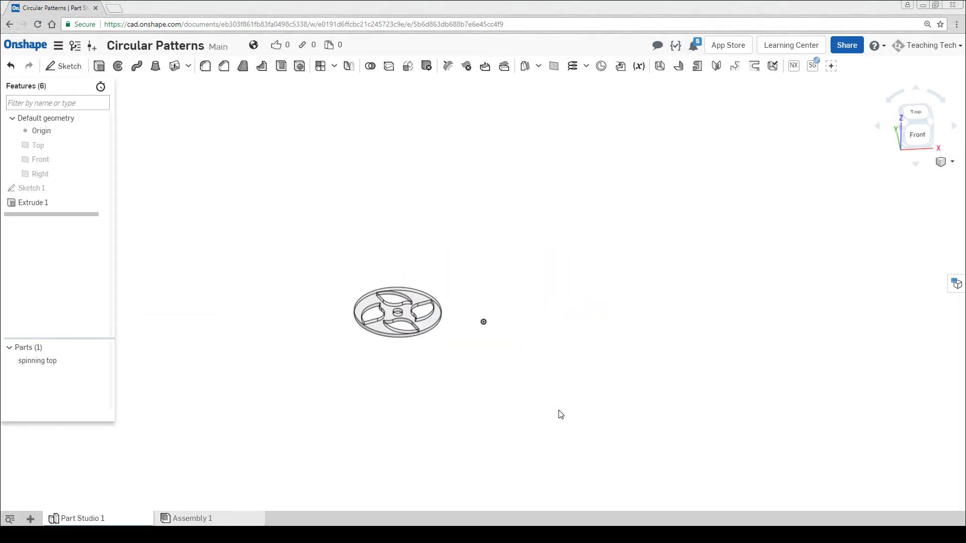
Start a new sketch on the Top plane, viewed from above with the disc shifted left.
left_click(75, 70)
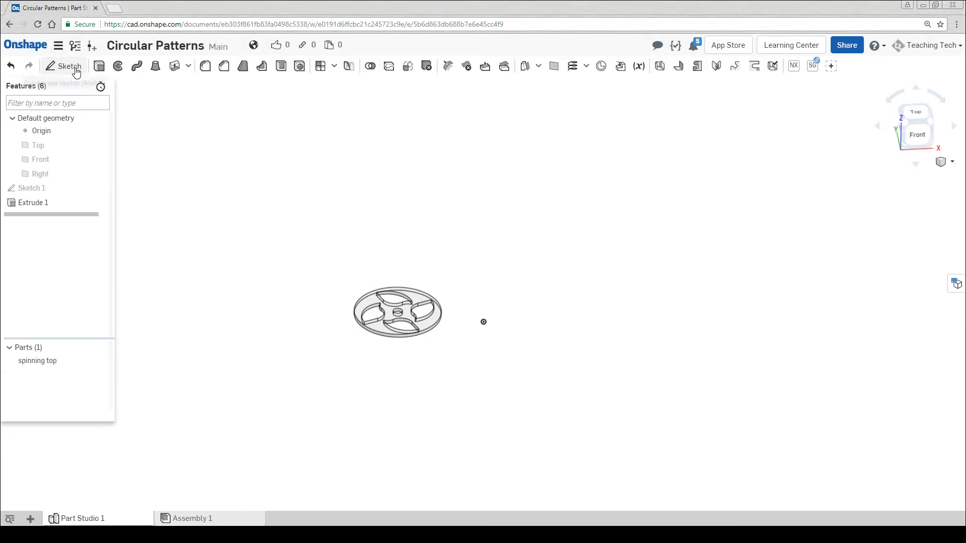
left_click(50, 147)
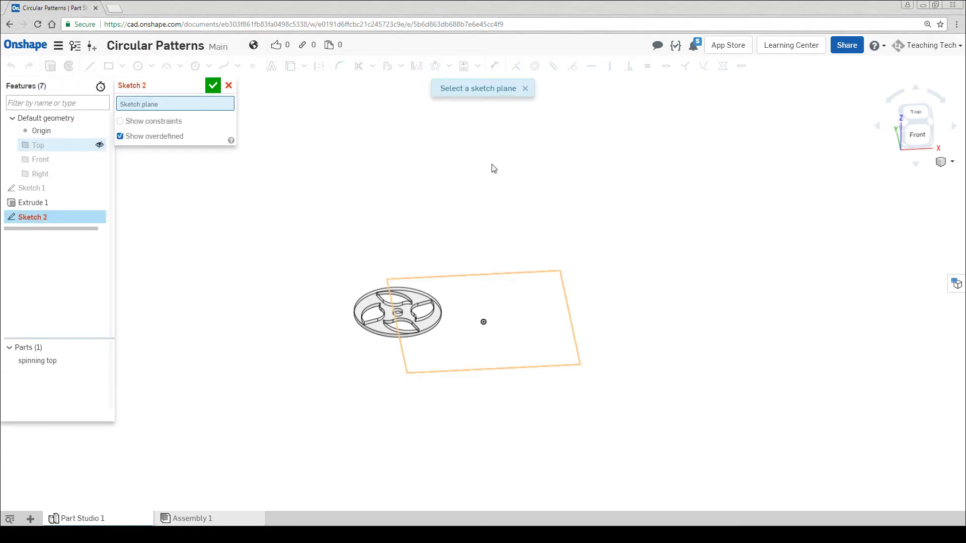
left_click(915, 116)
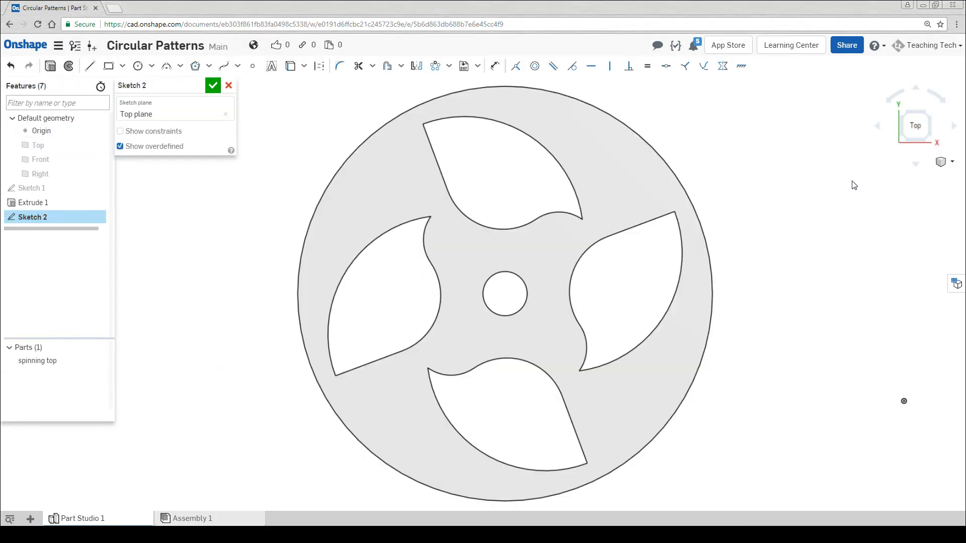
scroll(799, 266, "down", 5)
mouse_move(807, 269)
middle_mouse_down()
mouse_move(378, 281)
mouse_move(395, 300)
middle_mouse_up()
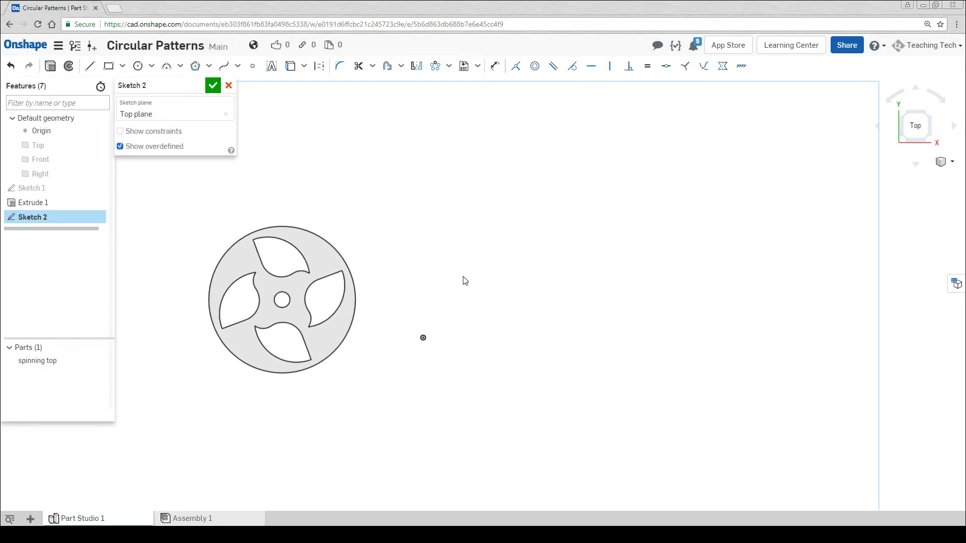
Draw a small circle and a larger concentric circle to the right of the disc.
key("c")
left_click(565, 308)
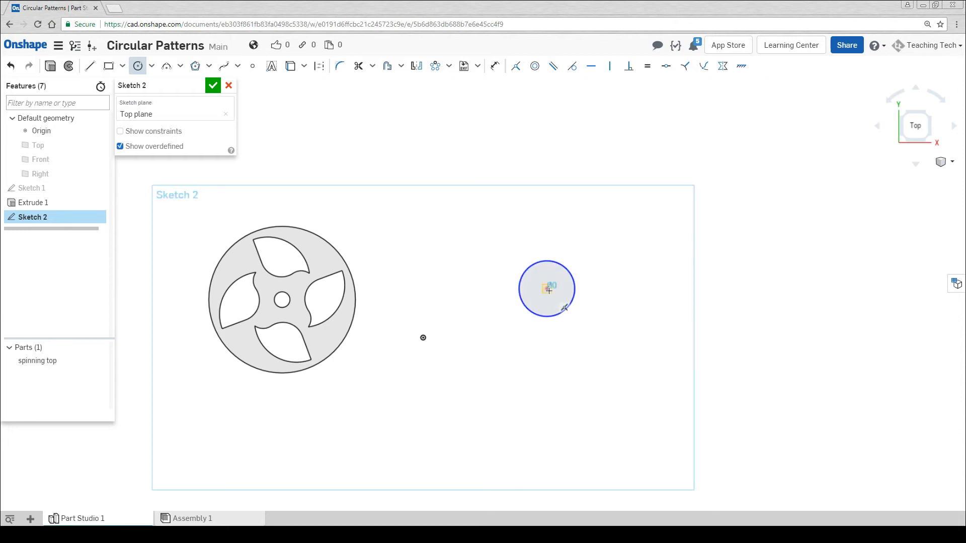
left_click(548, 290)
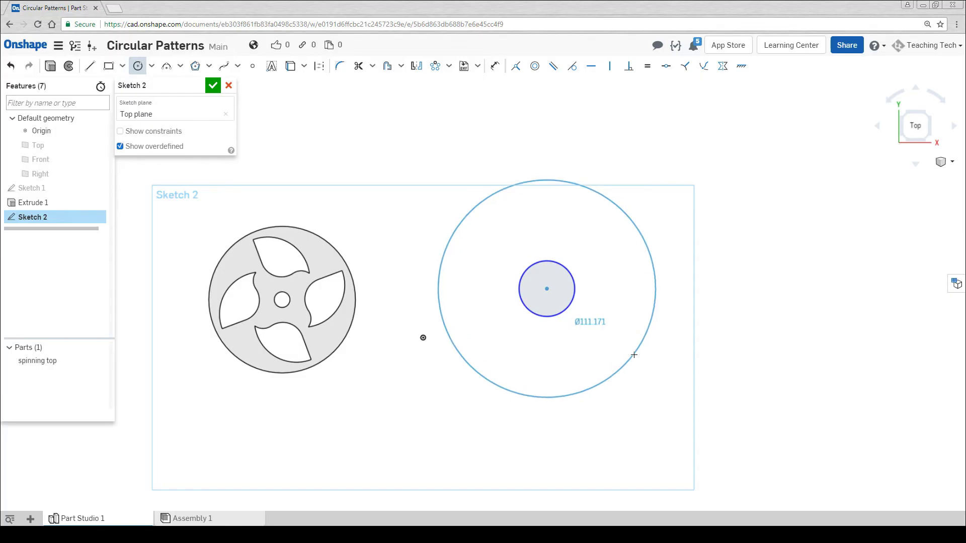
left_click(634, 355)
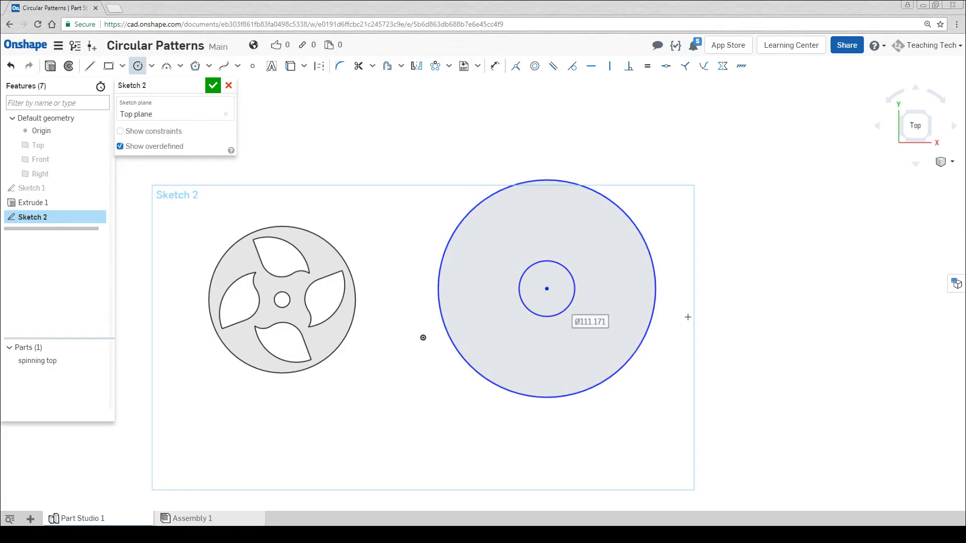
Dimension the small circle's diameter to 22 mm.
key("d")
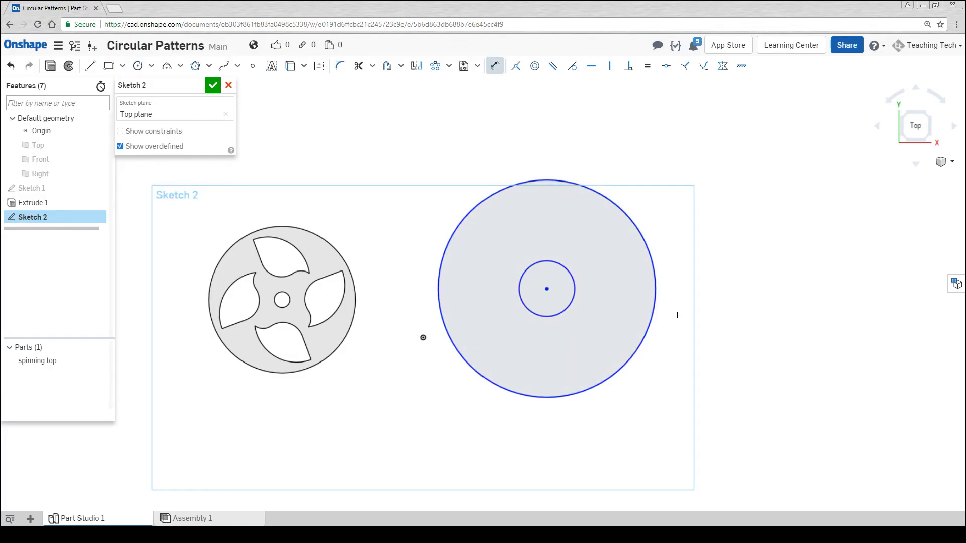
left_click(576, 297)
left_click(688, 351)
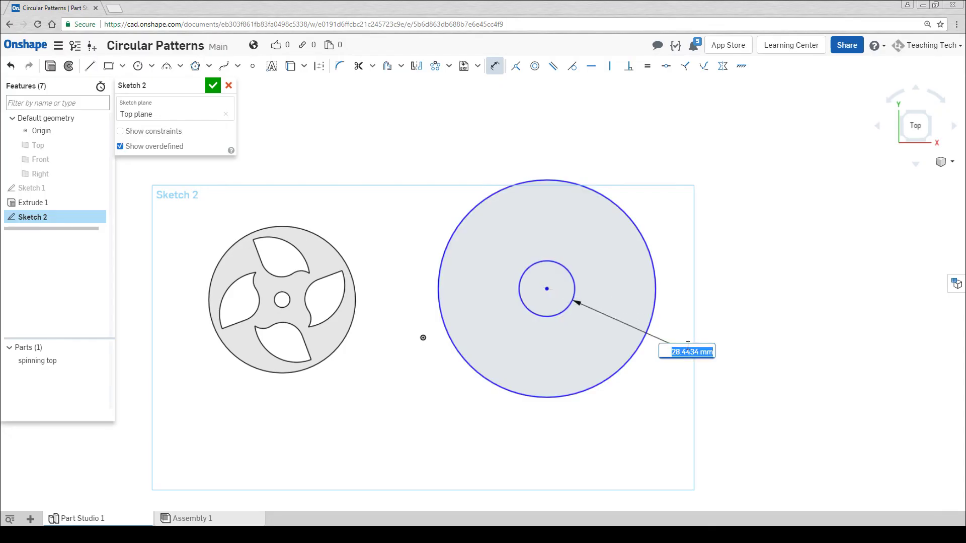
type("22")
key("Return")
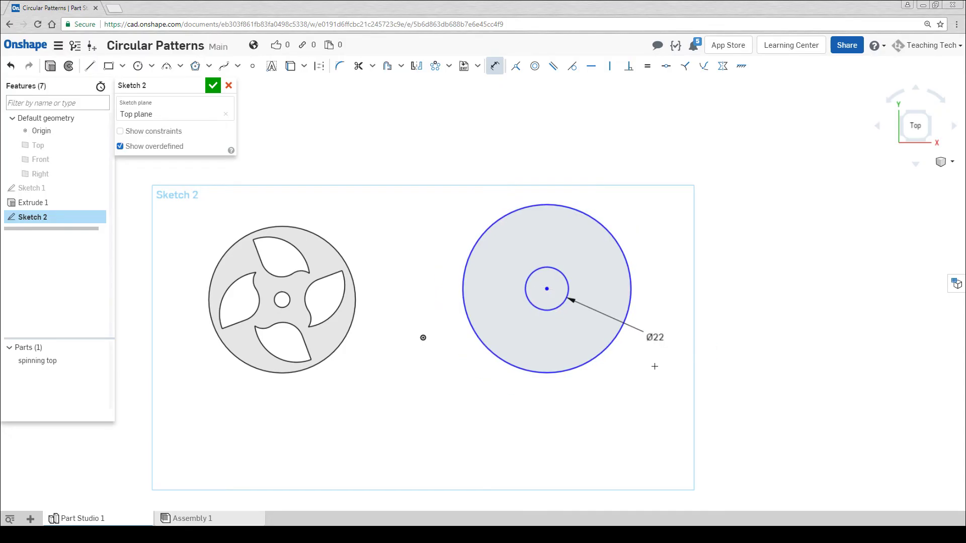
Dimension the large circle's diameter to 80 mm.
left_click(598, 358)
left_click(637, 396)
type("80")
key("Return")
scroll(585, 353, "up", 3)
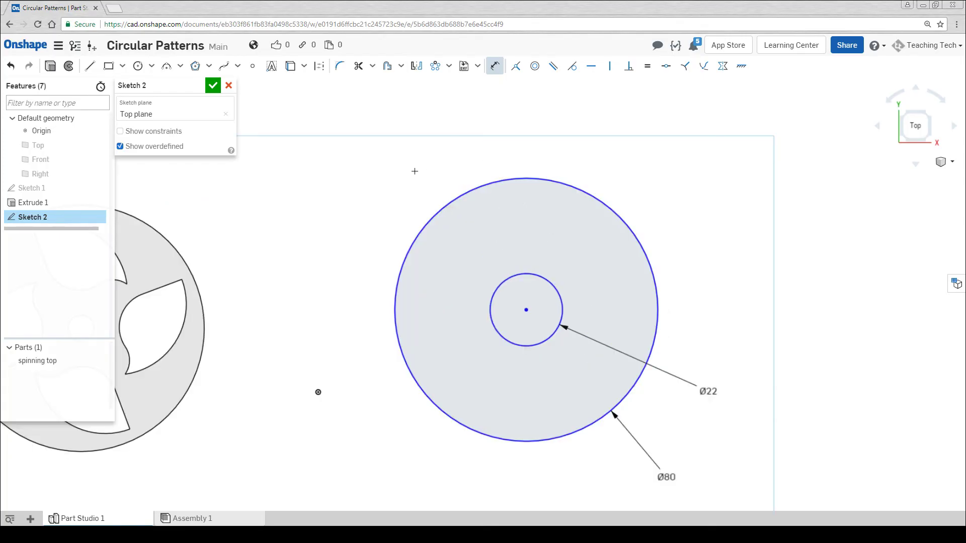
key("Escape")
Add a circle above the centre one, made equal to the 22 mm circle.
left_click(137, 66)
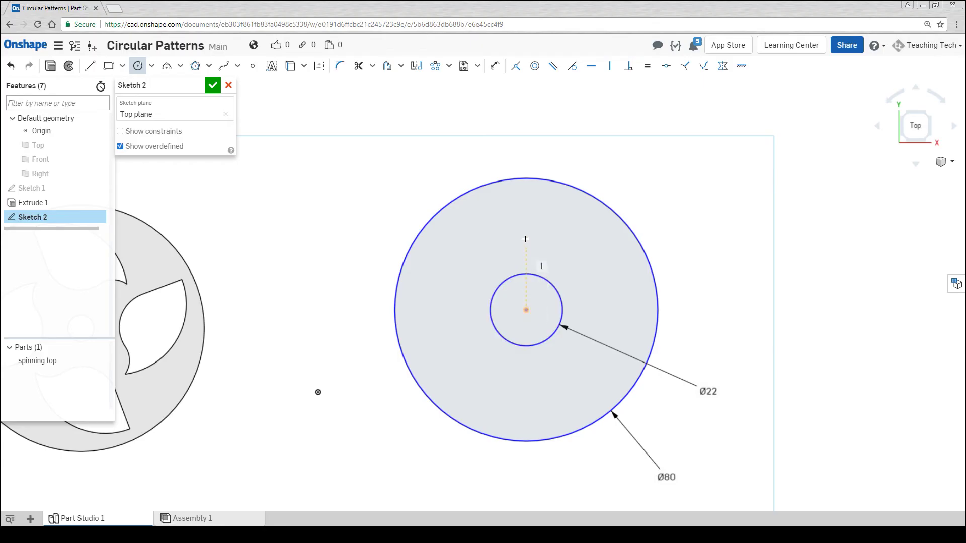
left_click(526, 220)
left_click(545, 252)
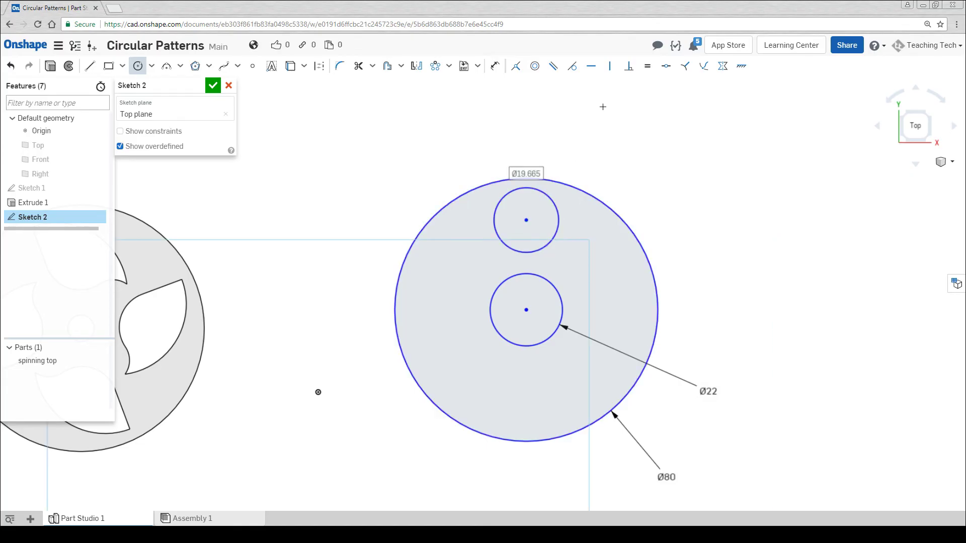
left_click(647, 66)
left_click(556, 232)
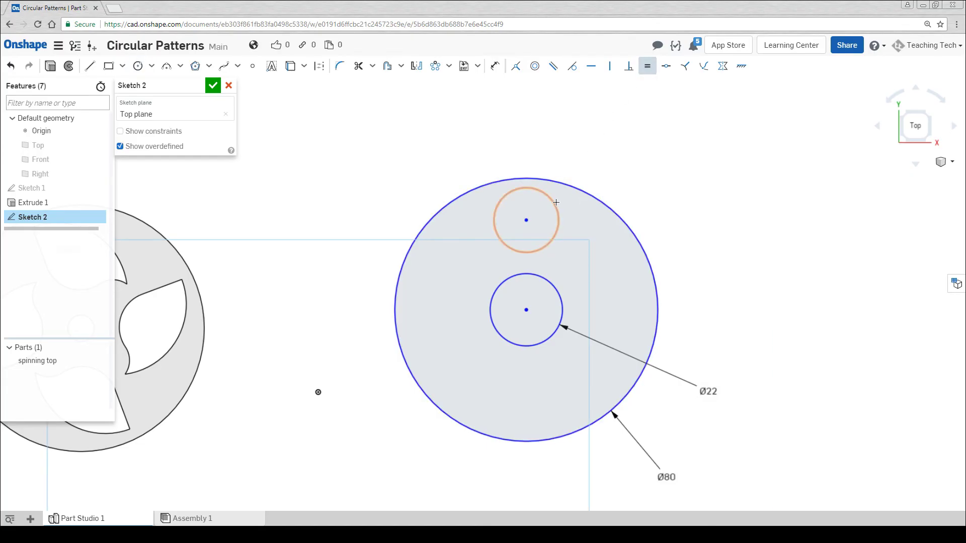
left_click(554, 285)
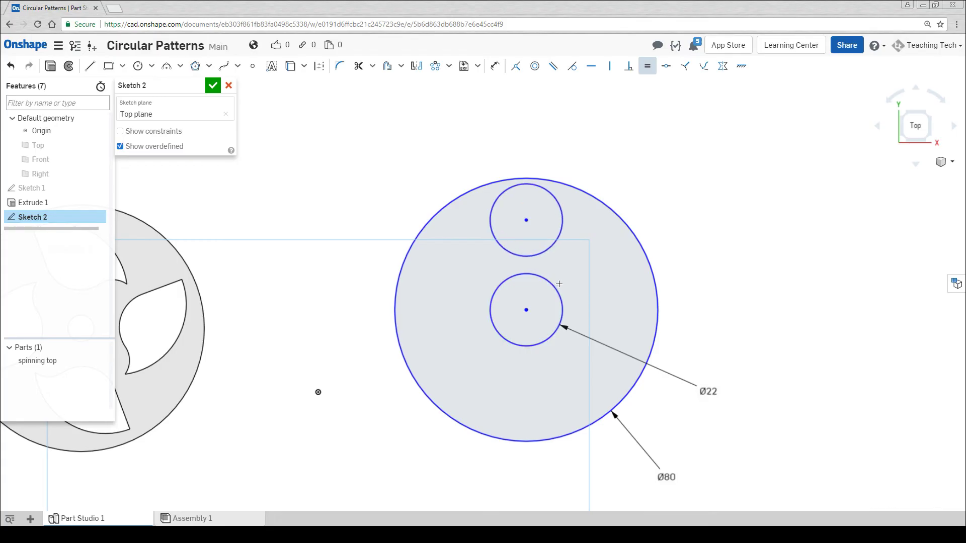
key("Escape")
mouse_move(527, 220)
left_mouse_down()
mouse_move(529, 228)
mouse_move(528, 220)
left_mouse_up()
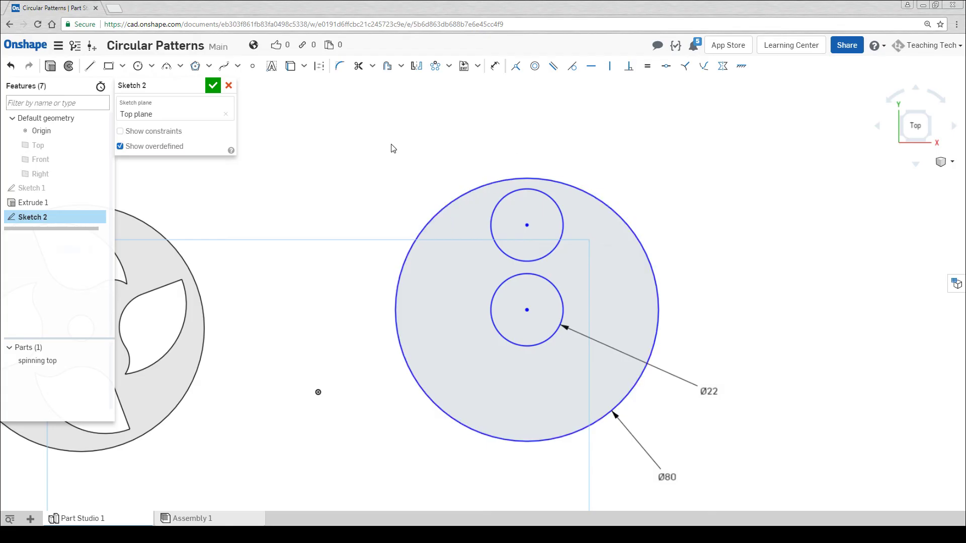
Draw the notch line from the rim, make its arc tangent to the outer circle and the line vertical.
left_click(91, 67)
mouse_move(569, 186)
left_mouse_down()
mouse_move(579, 283)
mouse_move(618, 301)
mouse_move(637, 300)
mouse_move(654, 277)
left_mouse_up()
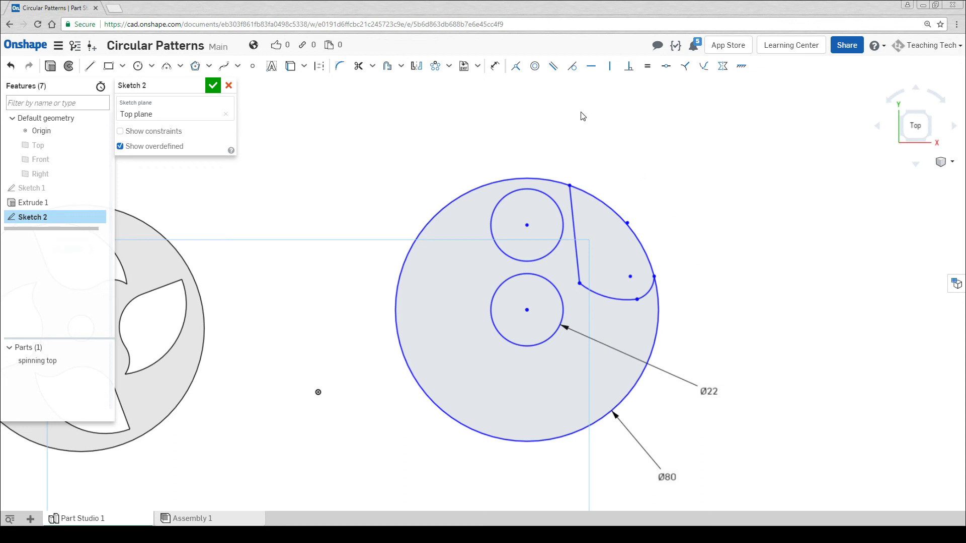
left_click(572, 66)
left_click(655, 322)
left_click(646, 294)
key("Escape")
left_click(609, 66)
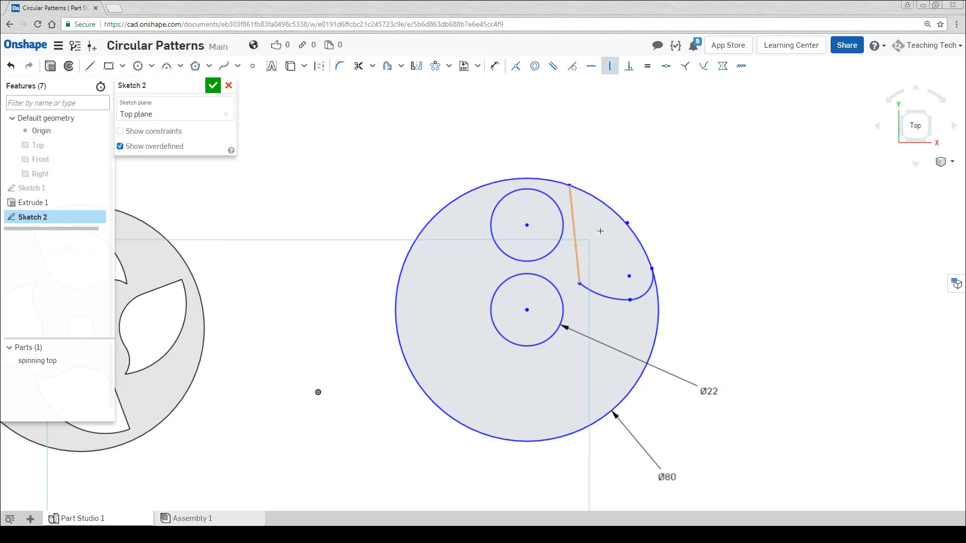
left_click(573, 216)
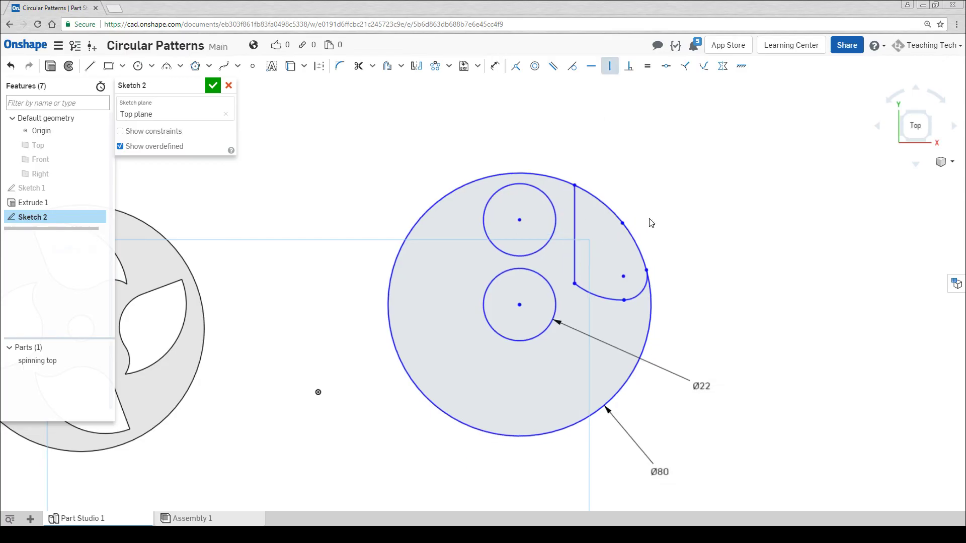
key("Escape")
Pattern the notch line, notch arcs and top circle three times about the centre circle.
left_click(435, 65)
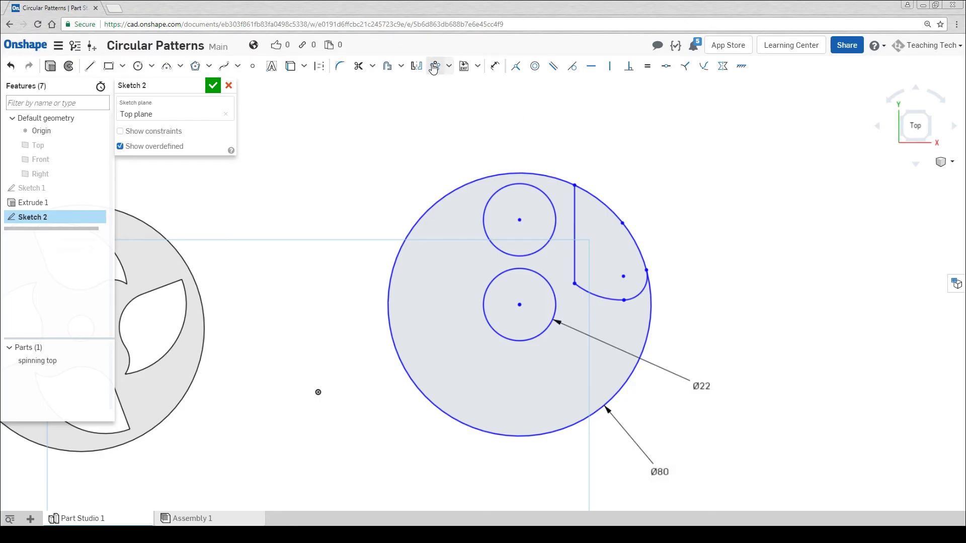
left_click(575, 207)
left_click(599, 297)
left_click(639, 293)
left_click(541, 246)
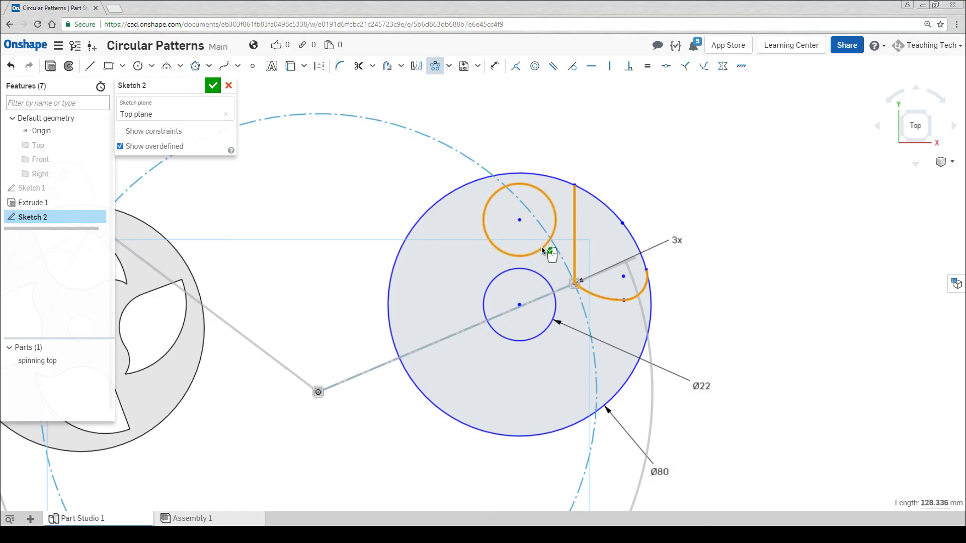
scroll(536, 268, "down", 5)
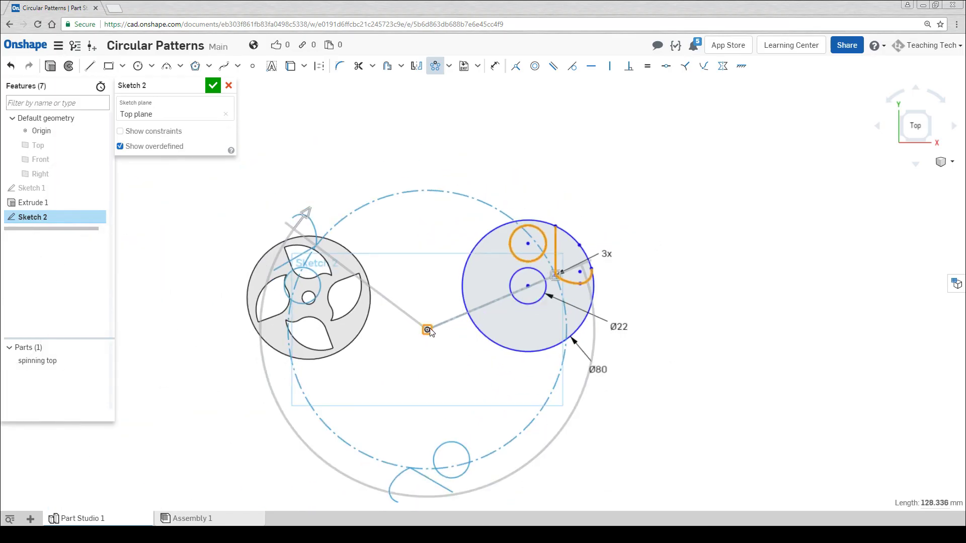
left_click_drag(427, 330, 528, 288)
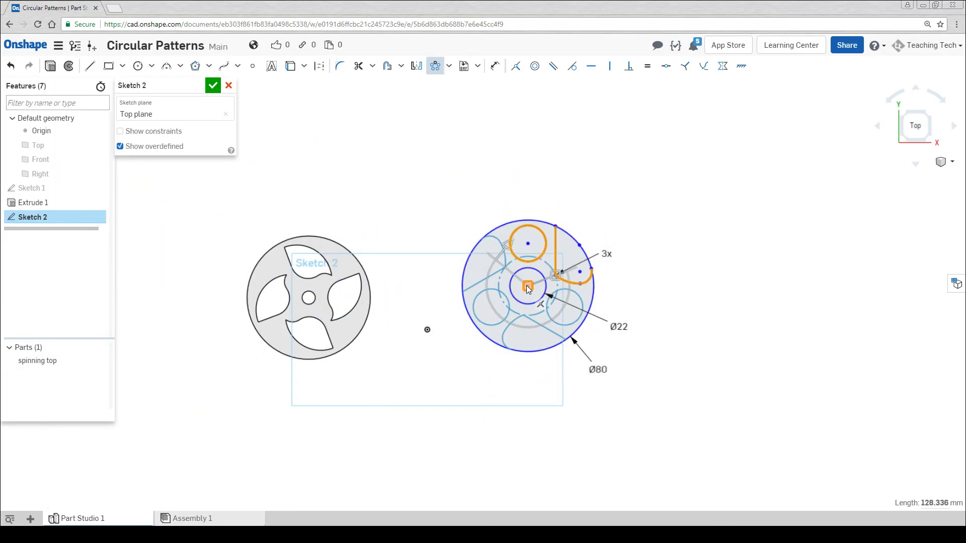
left_click(590, 182)
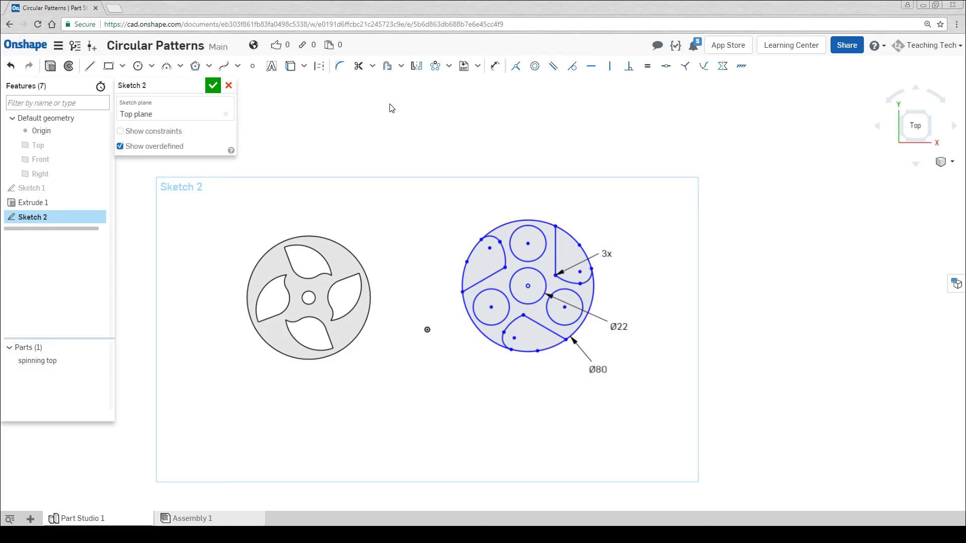
Trim the leftover outer-rim arcs to leave the three-lobed outline.
left_click(358, 66)
left_click(479, 246)
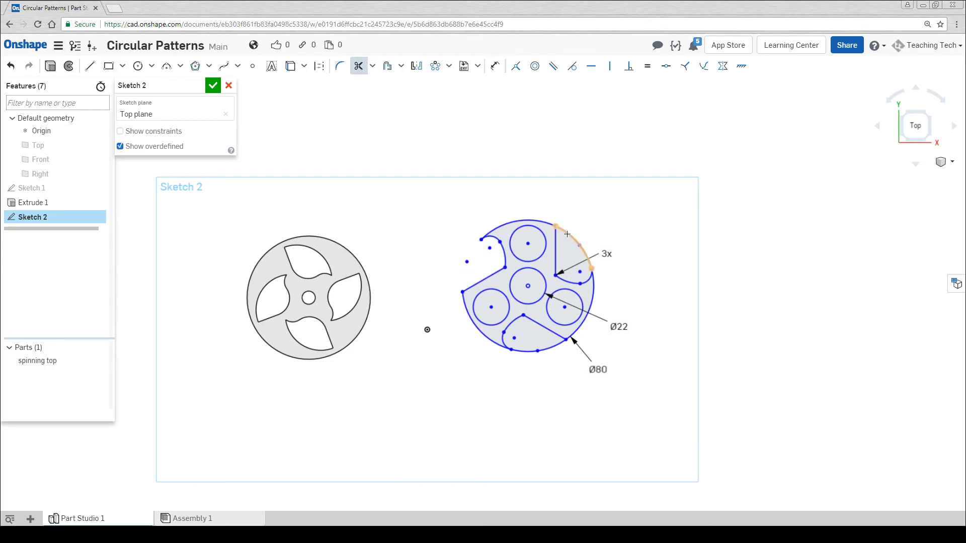
left_click(547, 348)
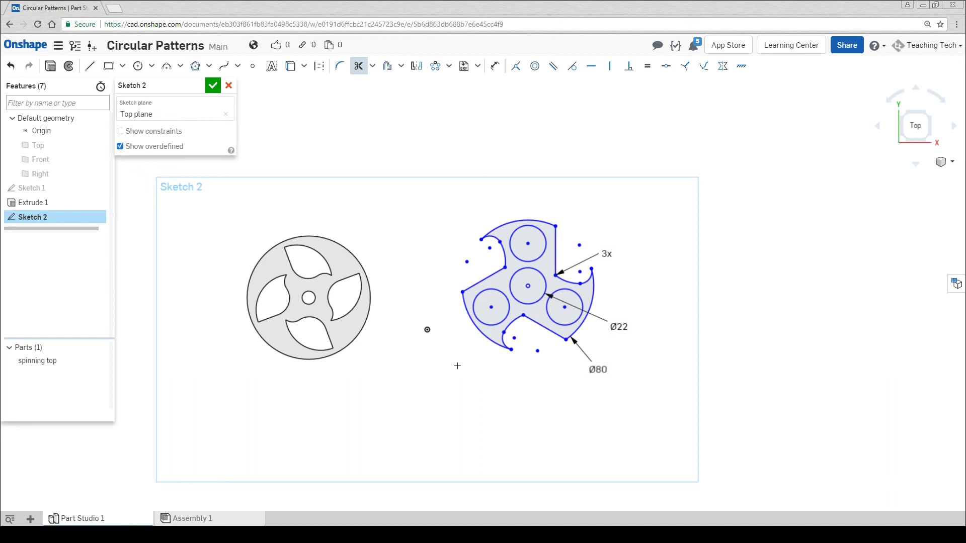
Finish Sketch 2 and extrude the spinner region into a thin solid Part 2.
left_click(213, 86)
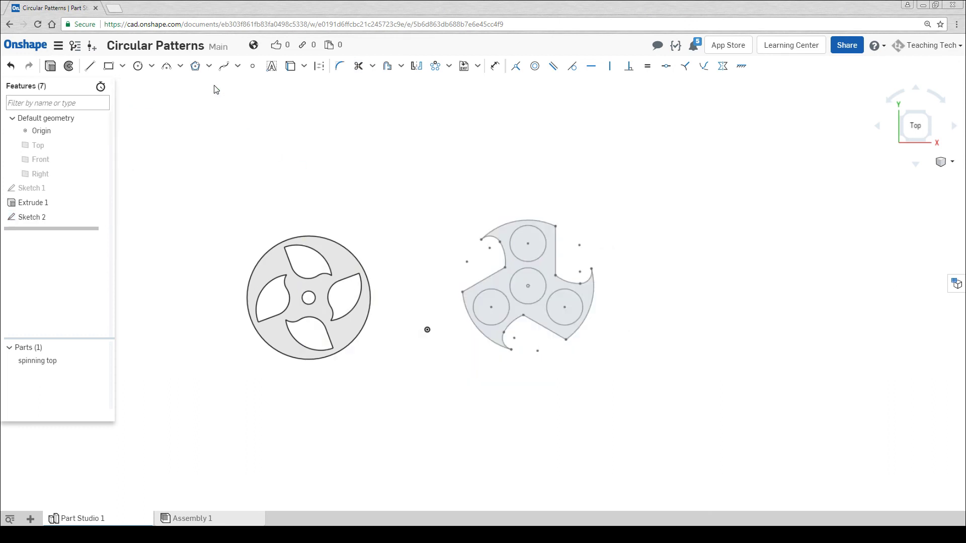
left_click(101, 67)
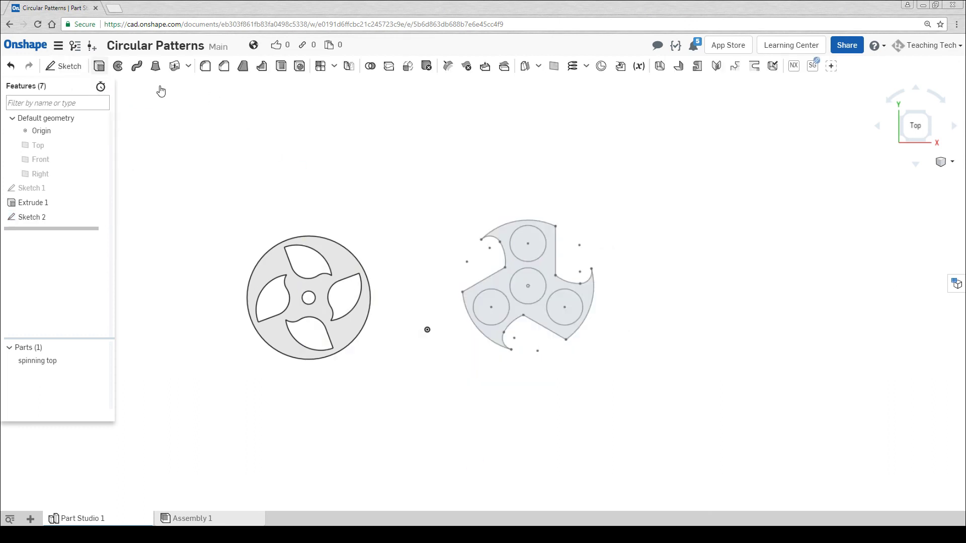
left_click(516, 263)
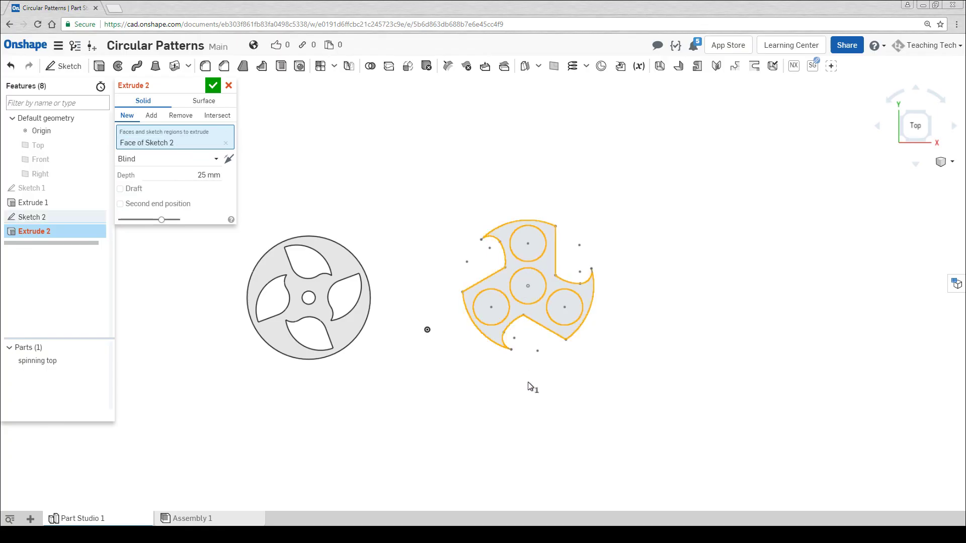
right_click_drag(531, 391, 537, 358)
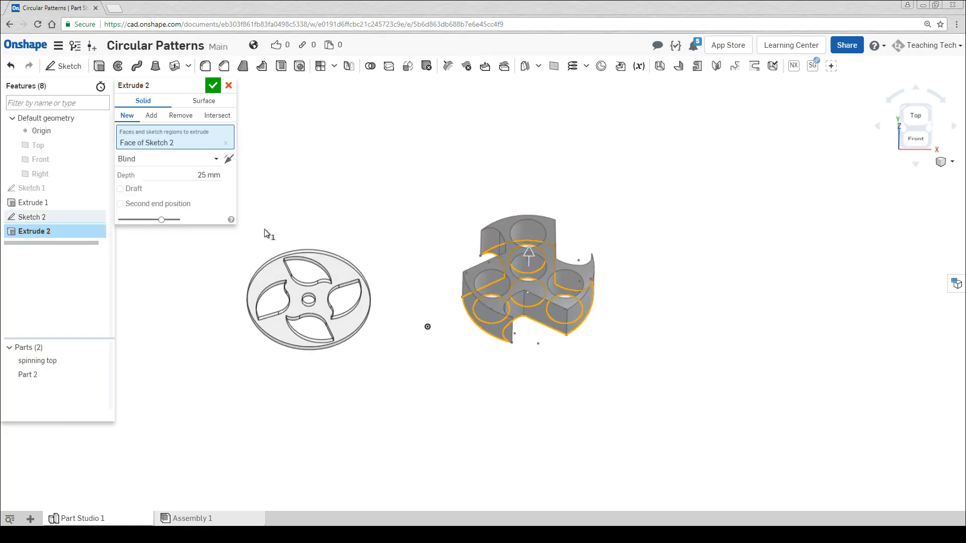
left_click(208, 175)
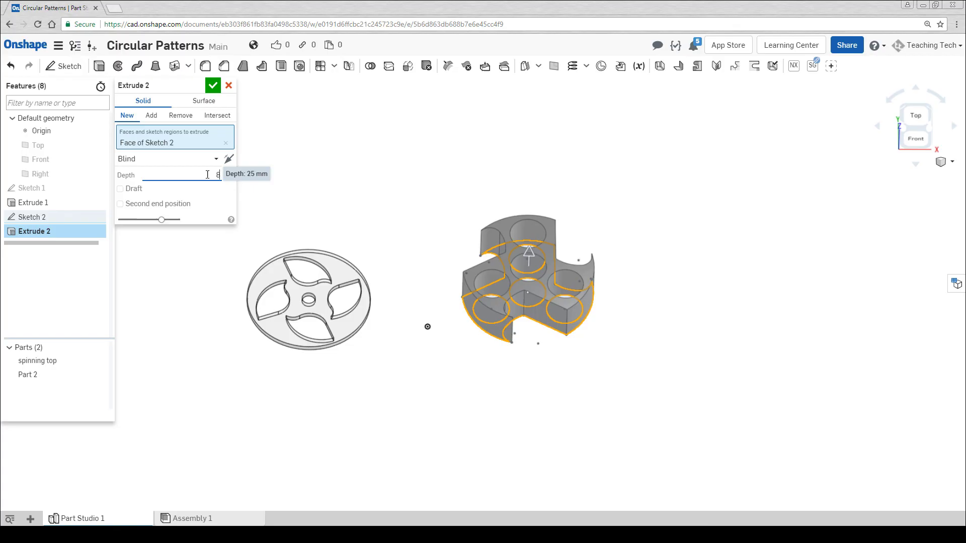
type("5")
key("Return")
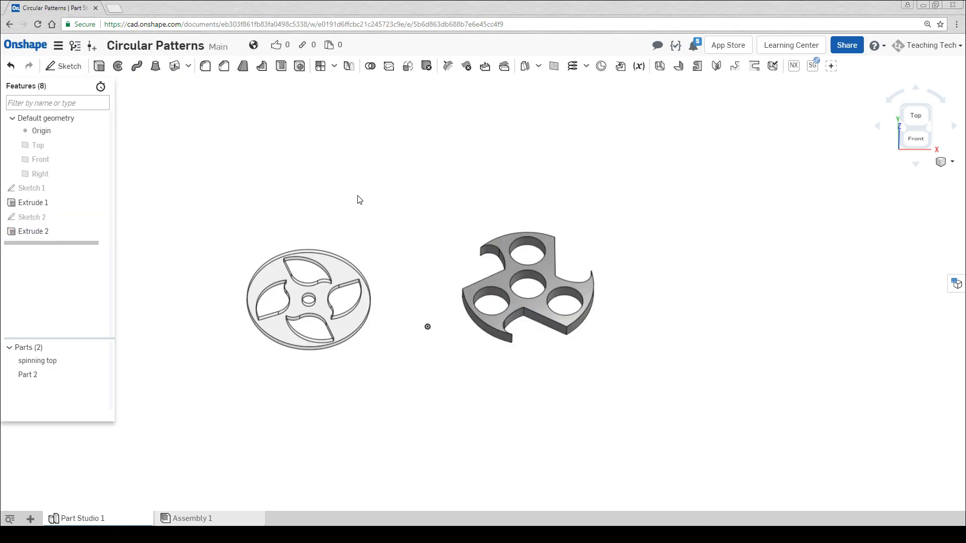
middle_click_drag(356, 199, 421, 220)
scroll(420, 219, "up", 3)
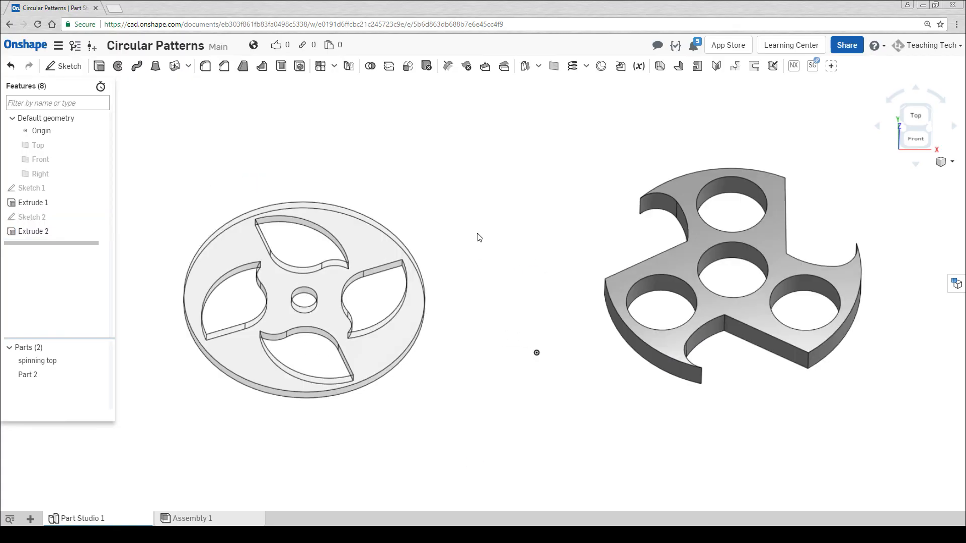